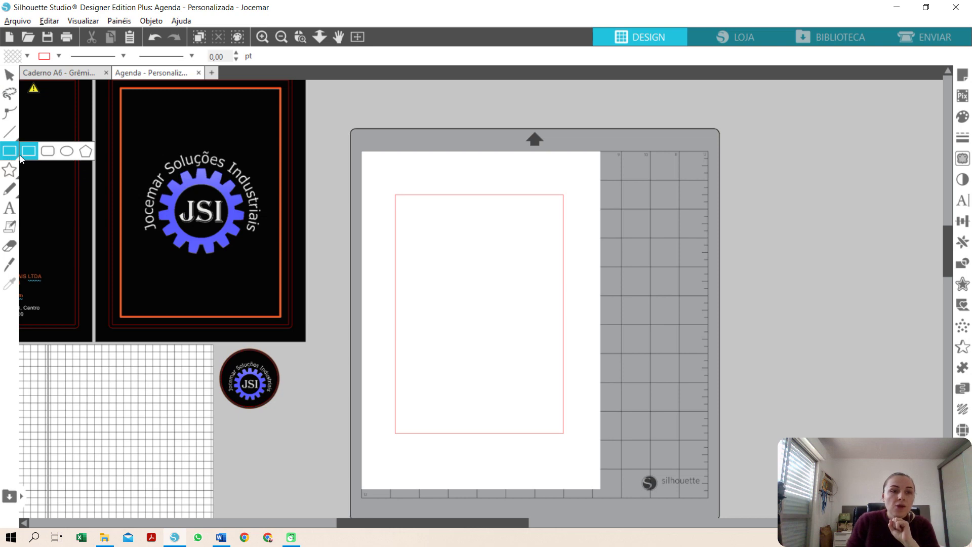
# - Draw a narrow rectangle about 23 by 243 mm over the page frame's left edge and a circle about 48 mm wide beside the page
pyautogui.moveTo(383, 179)
pyautogui.mouseDown()
pyautogui.moveTo(409, 234)
pyautogui.moveTo(398, 421)
pyautogui.moveTo(411, 461)
pyautogui.mouseUp()
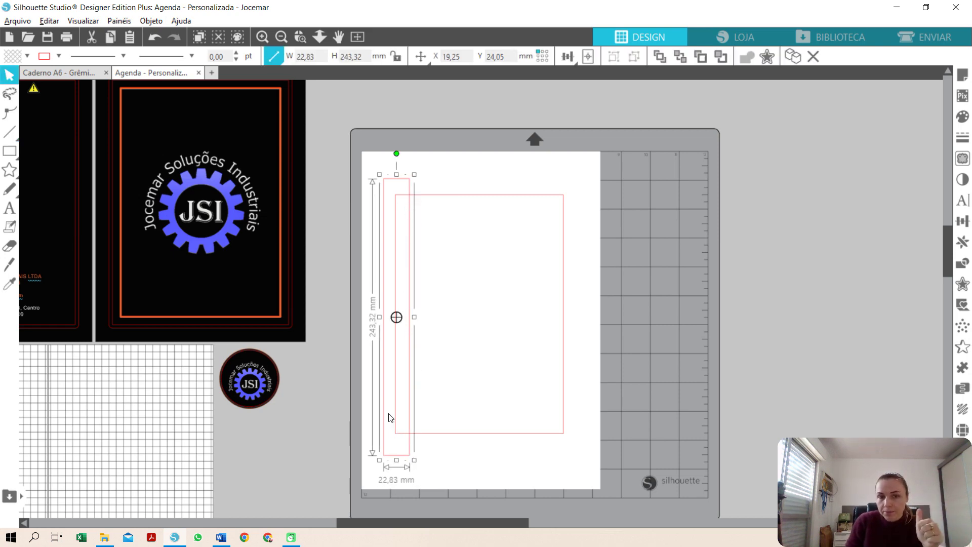
pyautogui.moveTo(19, 160); pyautogui.dragTo(73, 155)
pyautogui.moveTo(655, 185); pyautogui.dragTo(713, 244)
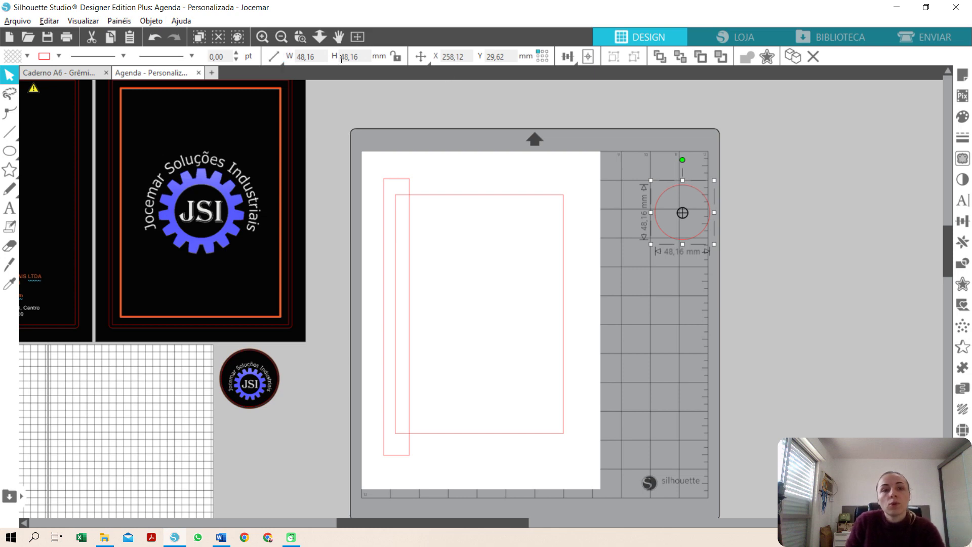
# - Set the circle's width and height to 30 mm and move it inside the upper part of the page frame
pyautogui.click(323, 57)
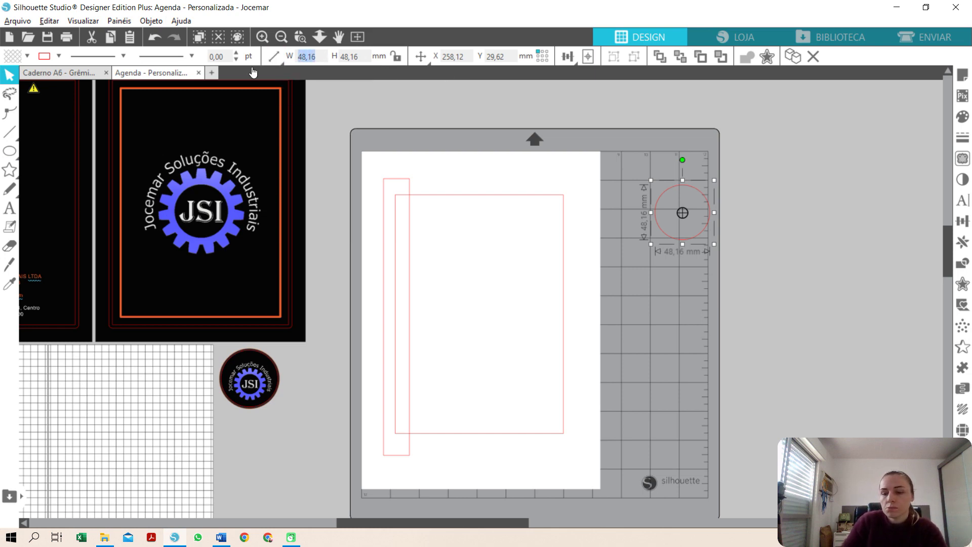
pyautogui.write('30')
pyautogui.press('Tab')
pyautogui.write('30')
pyautogui.press('Return')
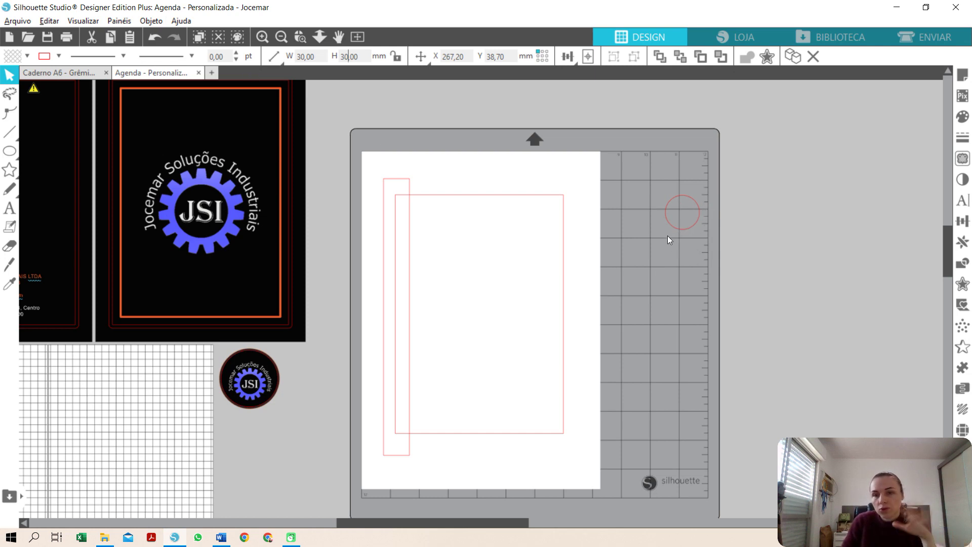
pyautogui.moveTo(675, 230); pyautogui.dragTo(621, 240)
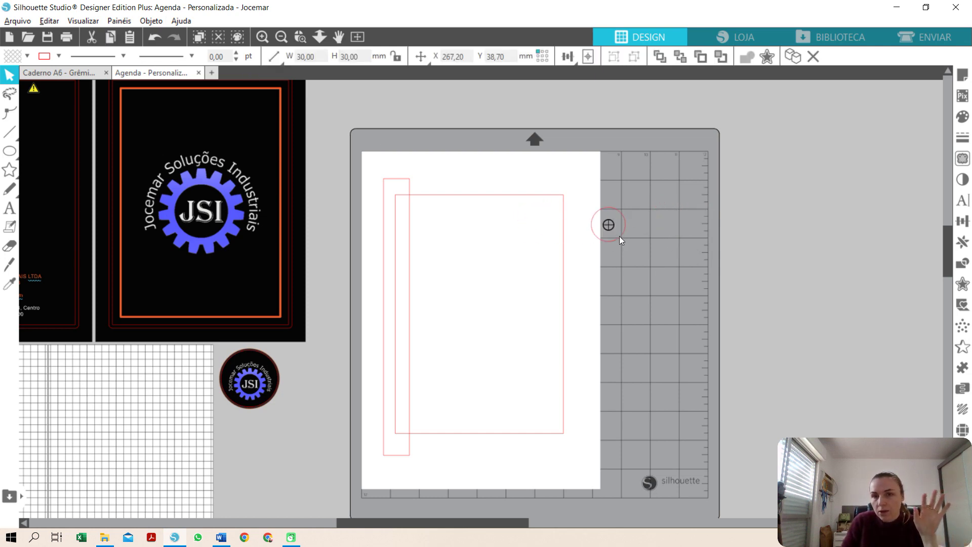
pyautogui.moveTo(756, 254); pyautogui.dragTo(499, 259)
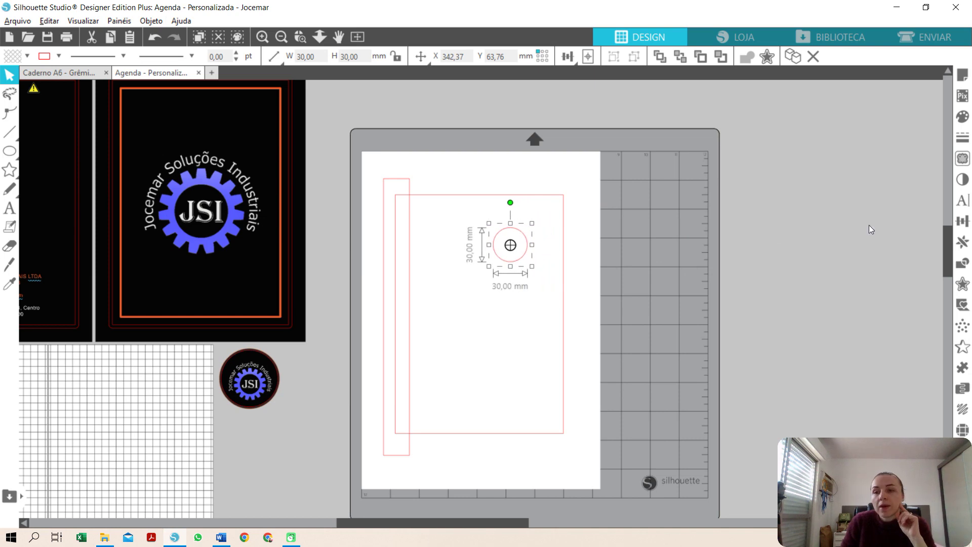
# - Offset the circle outward by 1.5 mm with a rounded corner and make the offset circle's outline transparent
pyautogui.click(962, 284)
pyautogui.click(817, 121)
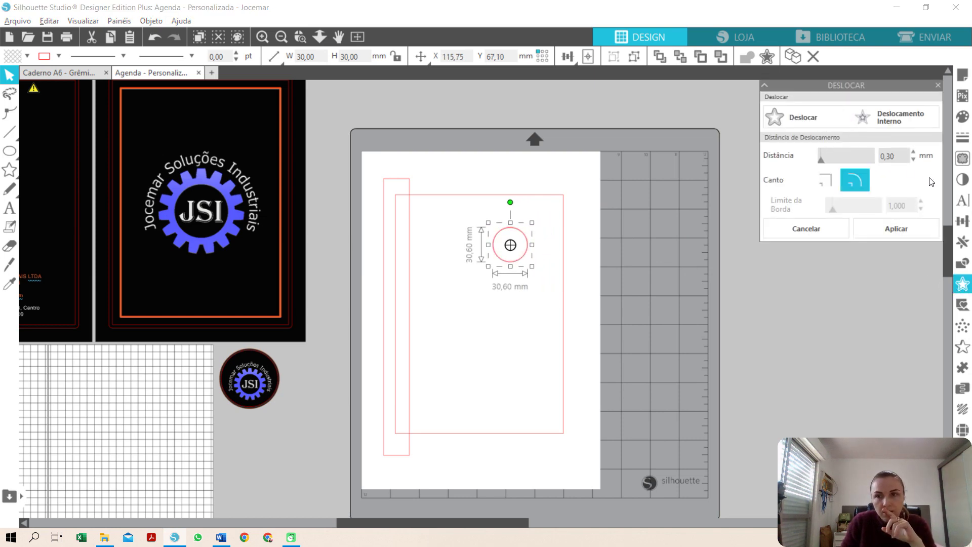
pyautogui.write('1,5')
pyautogui.press('Return')
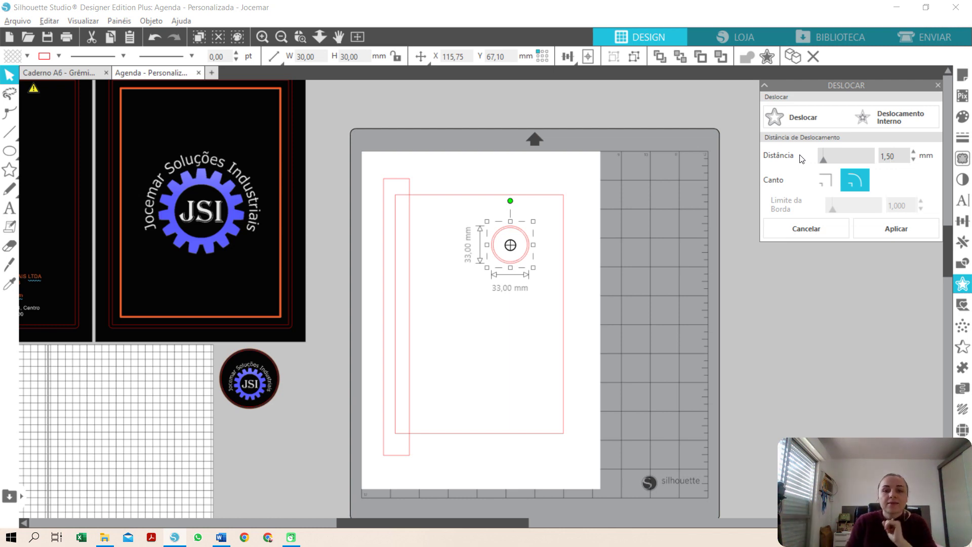
pyautogui.click(58, 55)
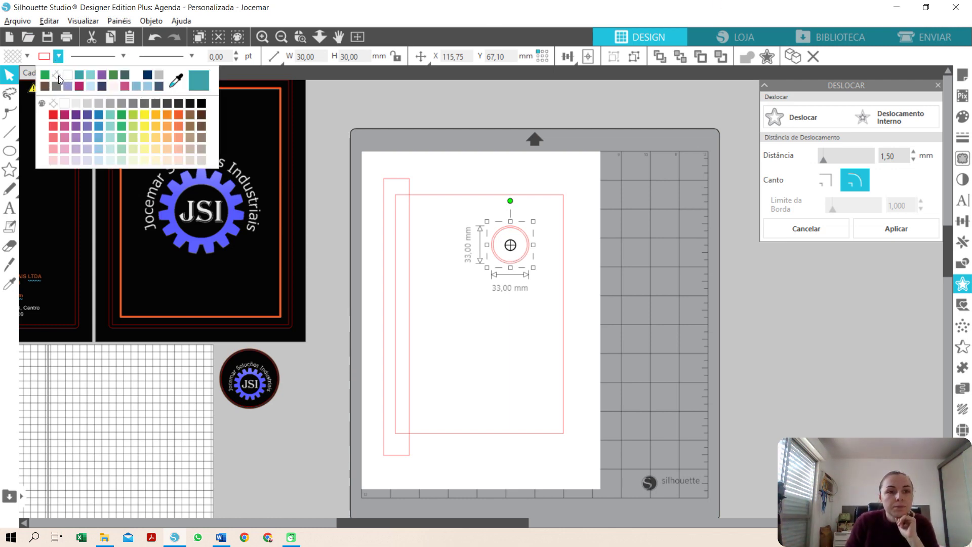
pyautogui.click(65, 76)
pyautogui.click(611, 160)
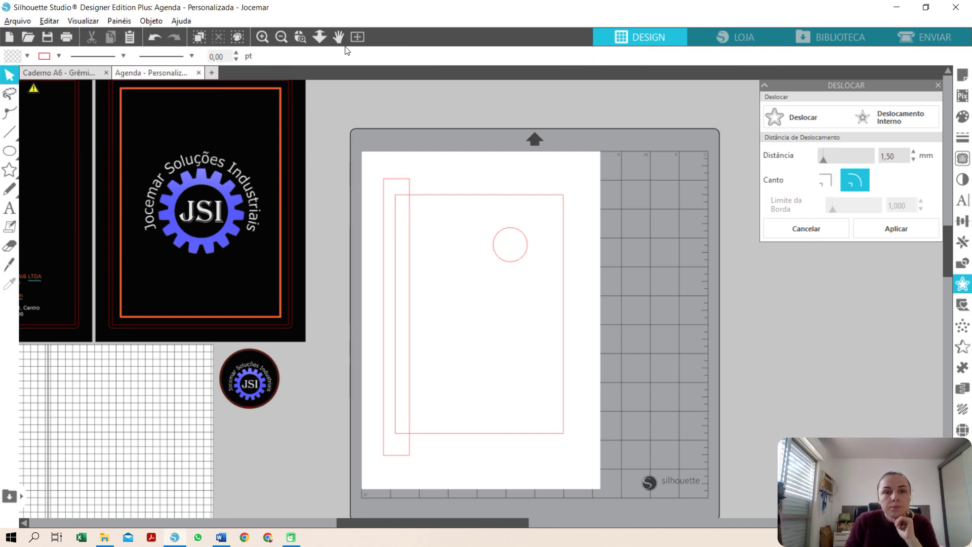
# - Fill the offset circle with the black JSI gear logo artwork from the existing round badge
pyautogui.click(300, 36)
pyautogui.click(504, 244)
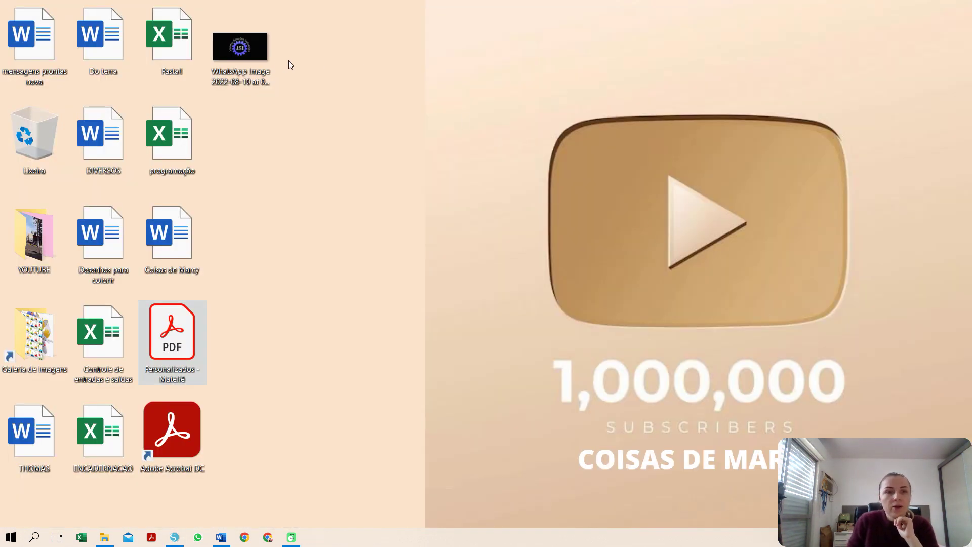
pyautogui.moveTo(255, 56); pyautogui.dragTo(460, 342)
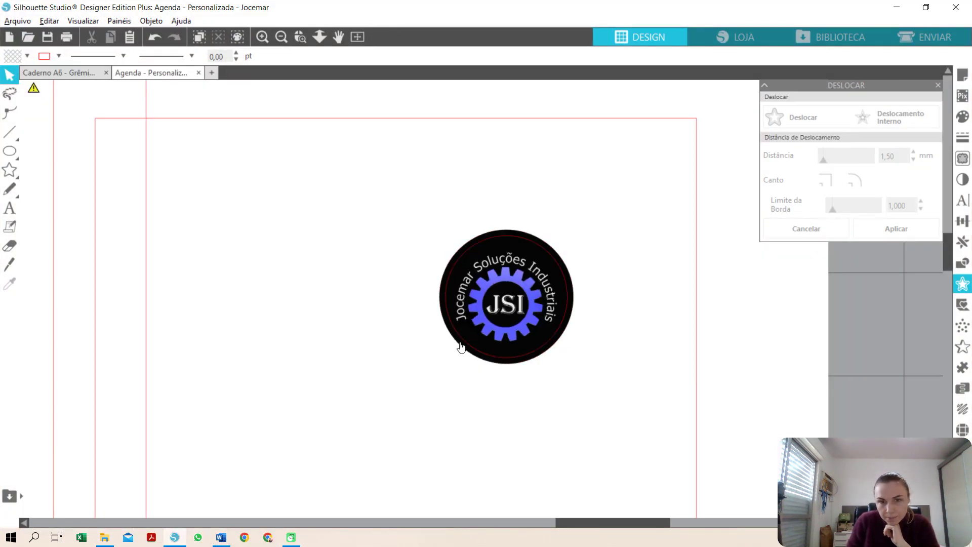
# - Pan the logo circle's fill pattern slightly upward within its outline
pyautogui.click(524, 315)
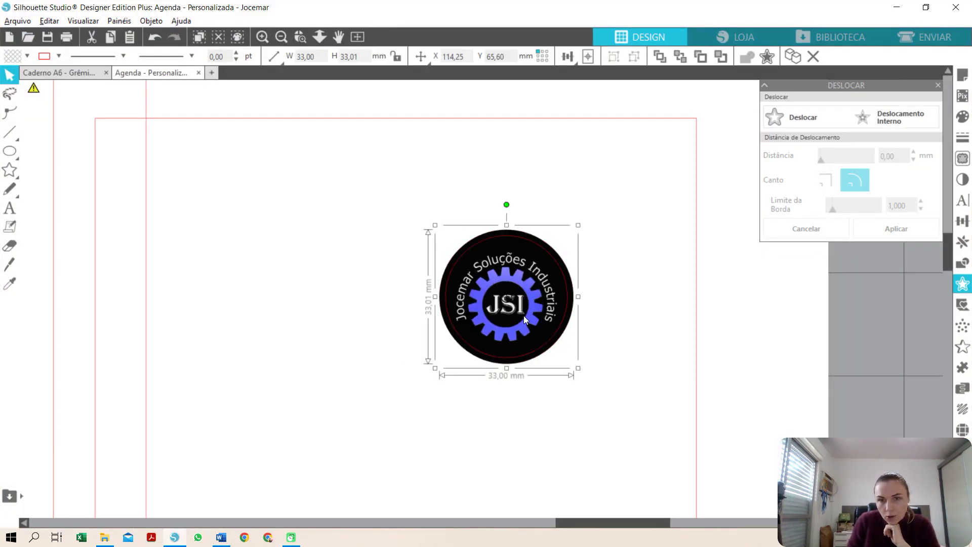
pyautogui.click(962, 116)
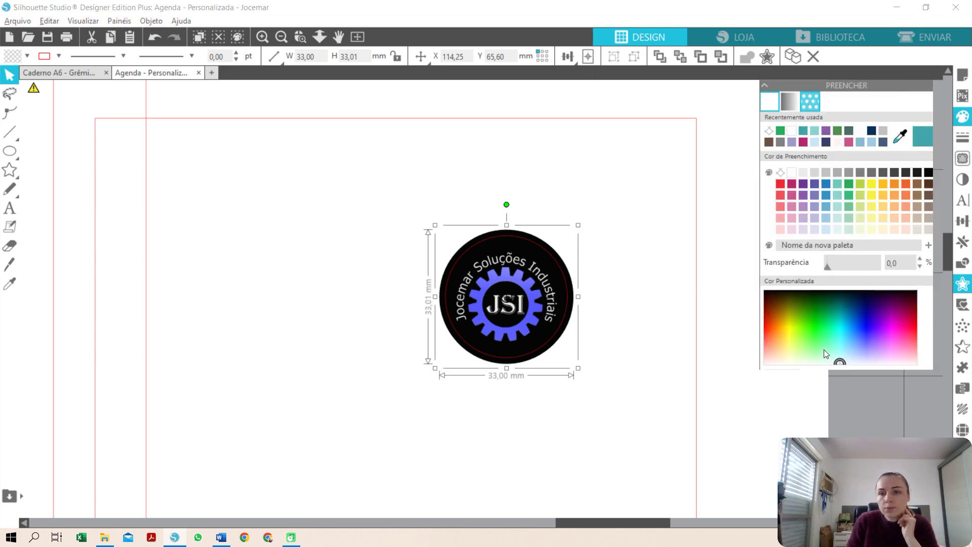
pyautogui.click(810, 101)
pyautogui.click(812, 372)
pyautogui.moveTo(506, 297); pyautogui.dragTo(506, 293)
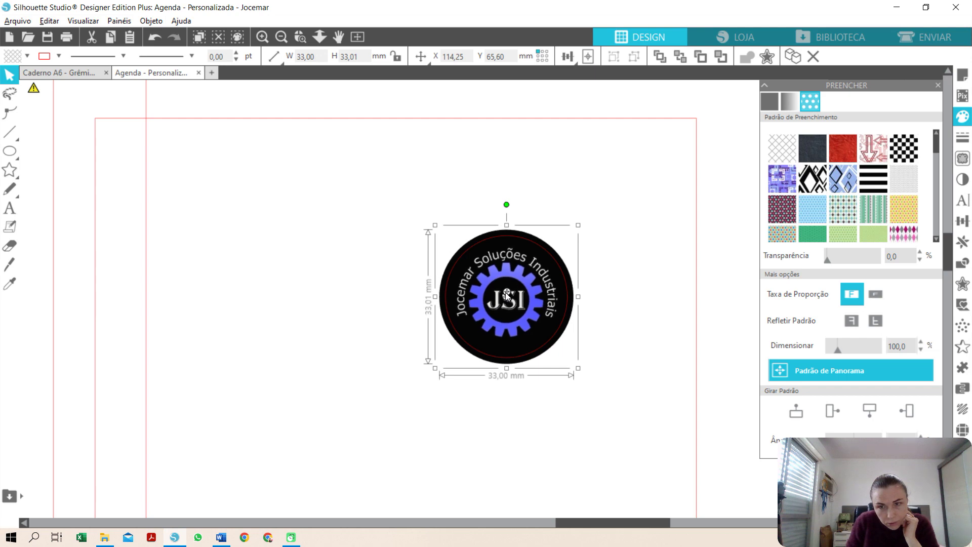
# - Scale the logo fill pattern down to 91% and pan it to recentre the logo in the circle
pyautogui.click(911, 347)
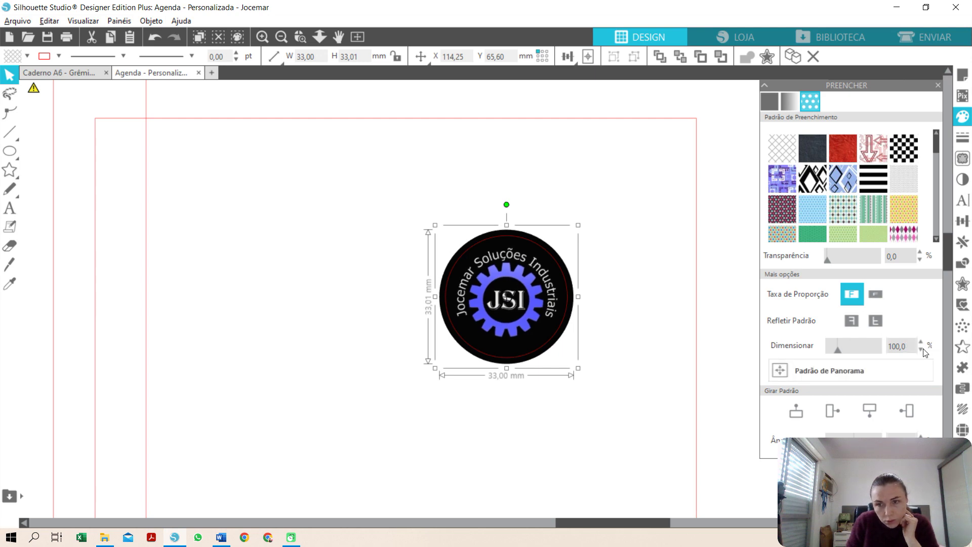
pyautogui.click(921, 349)
pyautogui.click(921, 349)
pyautogui.click(921, 348)
pyautogui.click(921, 349)
pyautogui.click(921, 349)
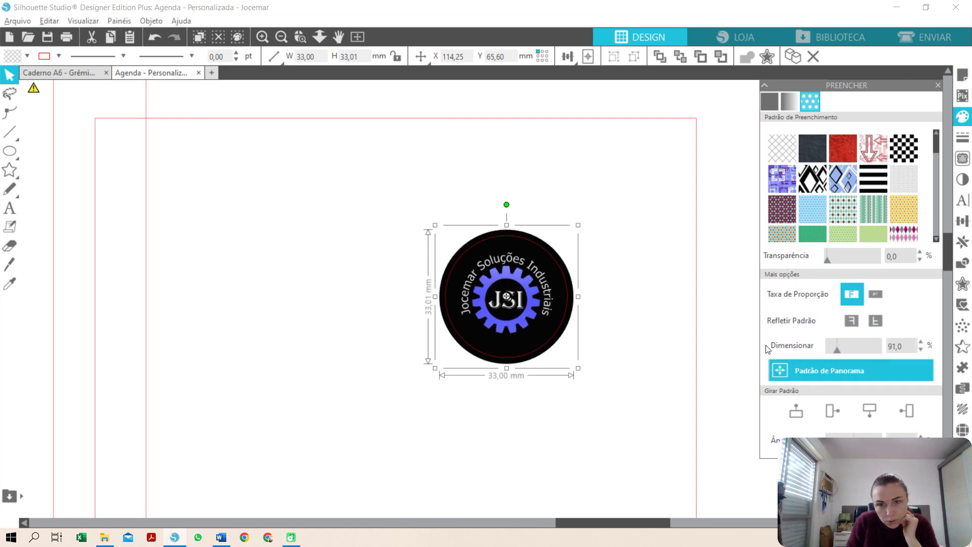
pyautogui.moveTo(511, 301); pyautogui.dragTo(510, 299)
# - Group the logo-filled circle with the 30 mm cut circle inside it
pyautogui.moveTo(432, 224); pyautogui.dragTo(521, 313)
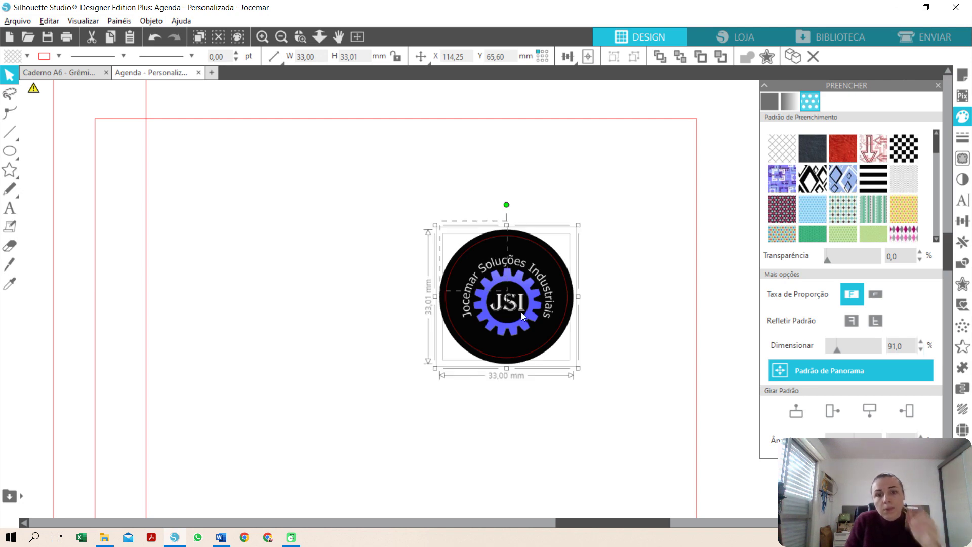
pyautogui.press('i')
pyautogui.press('v')
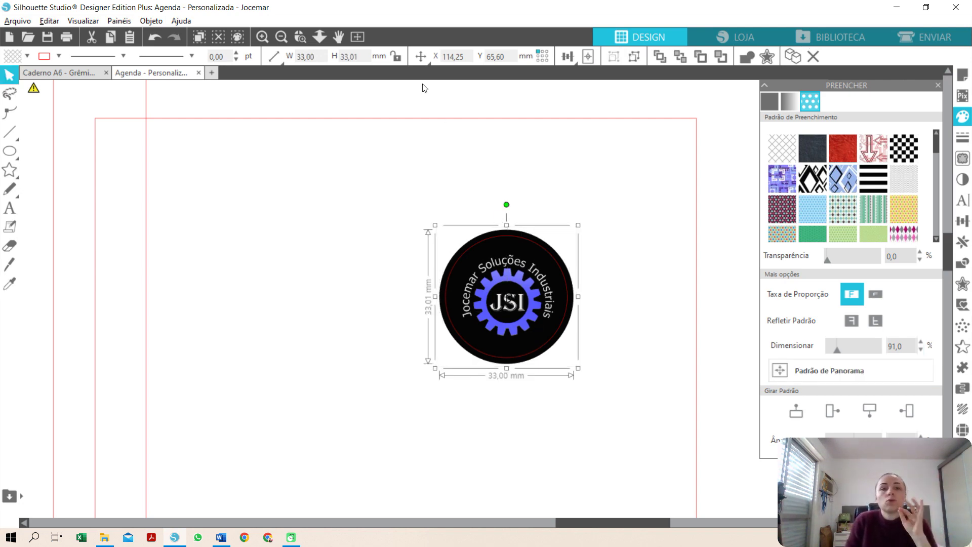
pyautogui.click(420, 56)
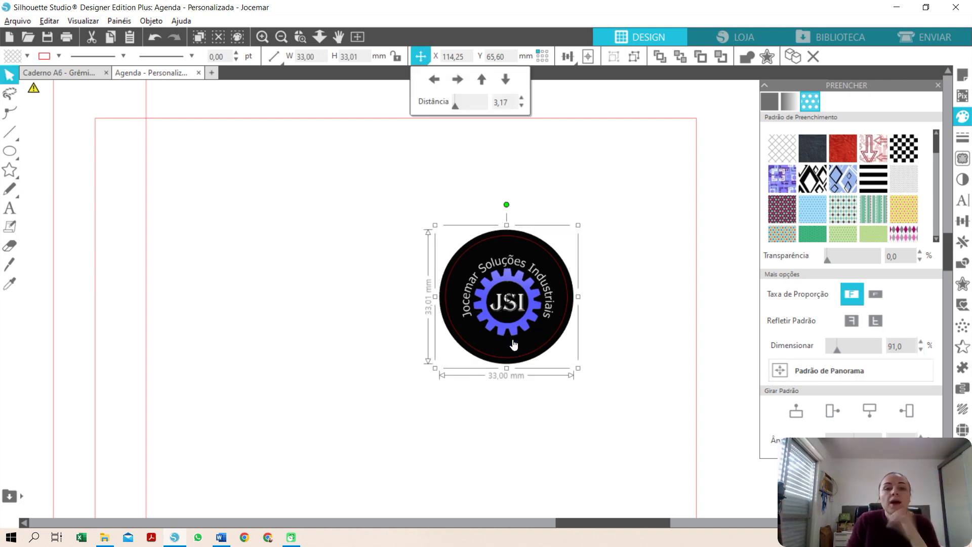
pyautogui.click(354, 38)
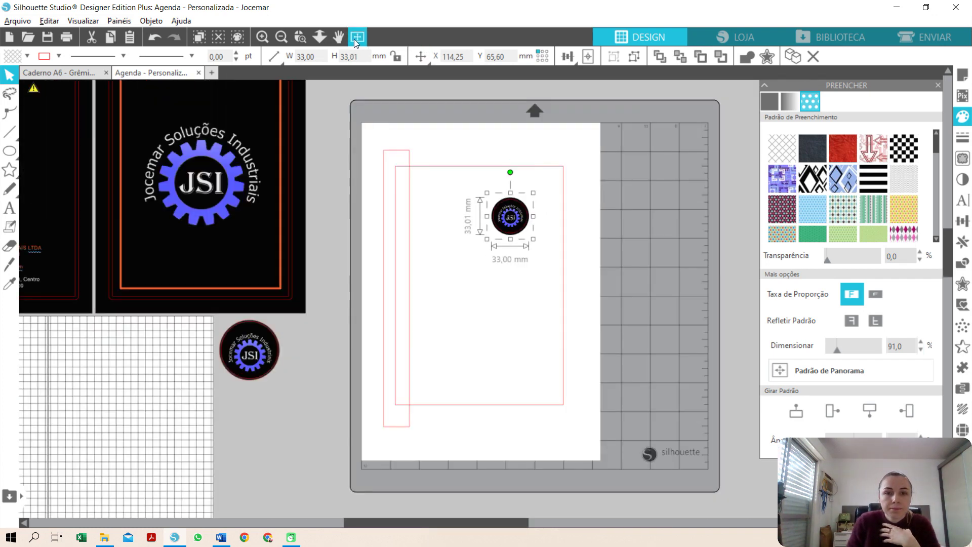
# - Change the outline colour of the 148 by 210 mm frame rectangle to black
pyautogui.click(439, 167)
pyautogui.click(59, 56)
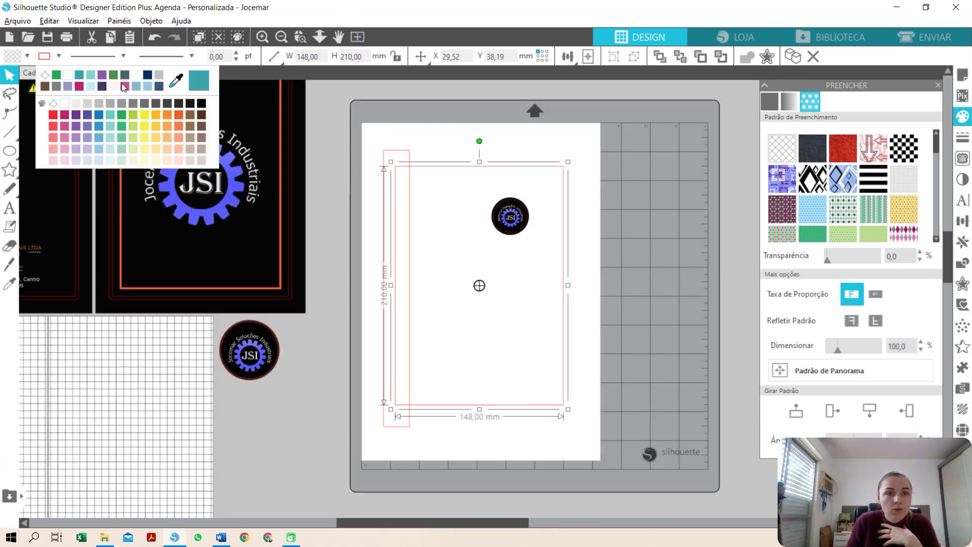
pyautogui.click(201, 103)
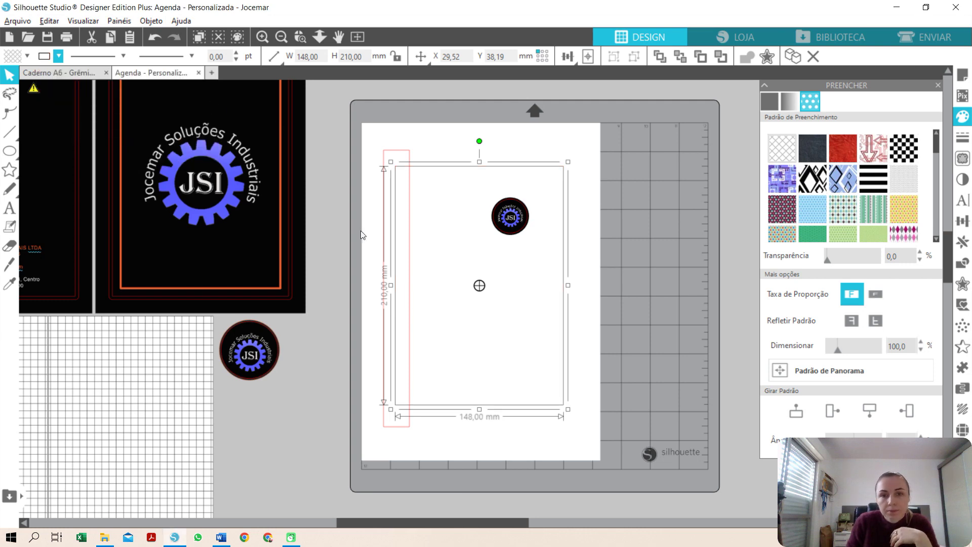
pyautogui.click(448, 304)
# - Move the logo badge into the frame's upper-right corner and duplicate it to the left to make a row of four
pyautogui.moveTo(514, 223); pyautogui.dragTo(537, 205)
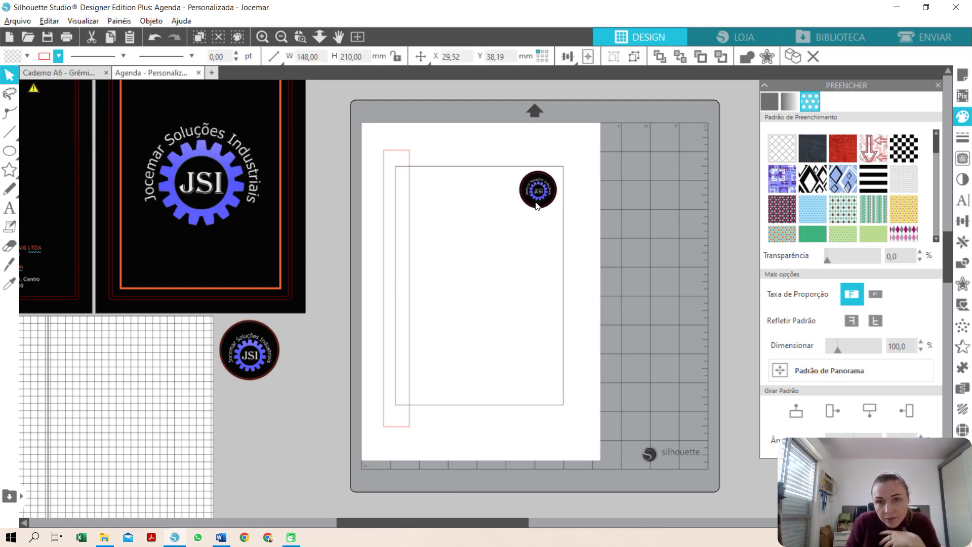
pyautogui.click(963, 242)
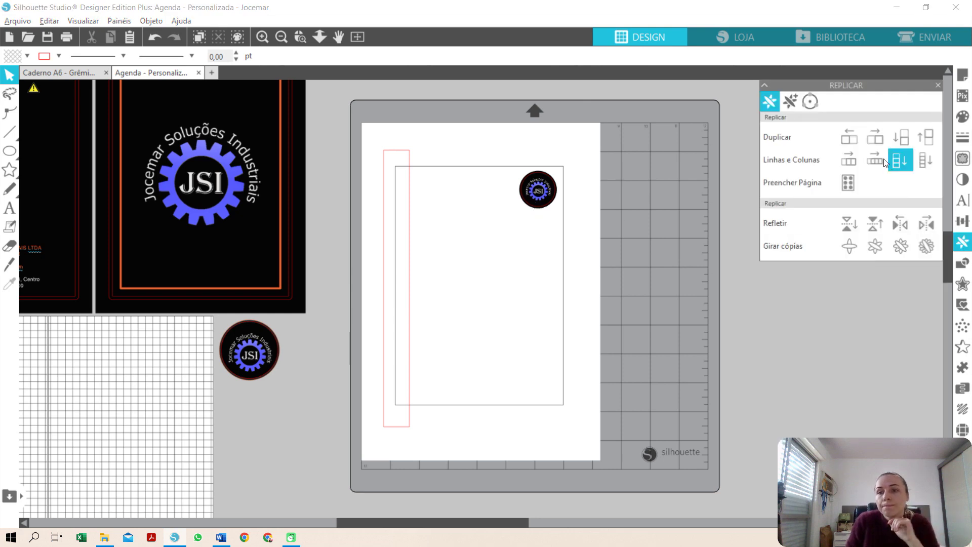
pyautogui.click(542, 195)
pyautogui.click(846, 142)
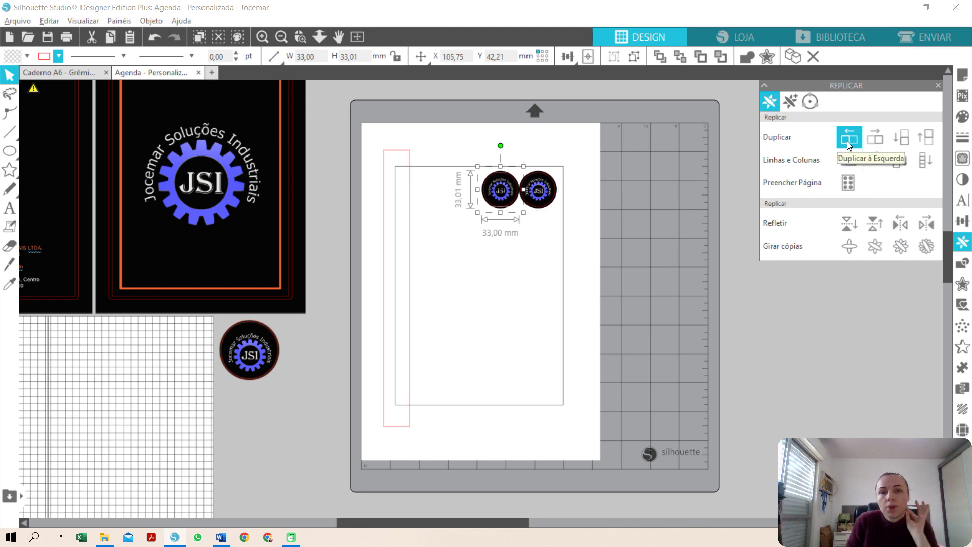
pyautogui.click(847, 141)
pyautogui.click(846, 141)
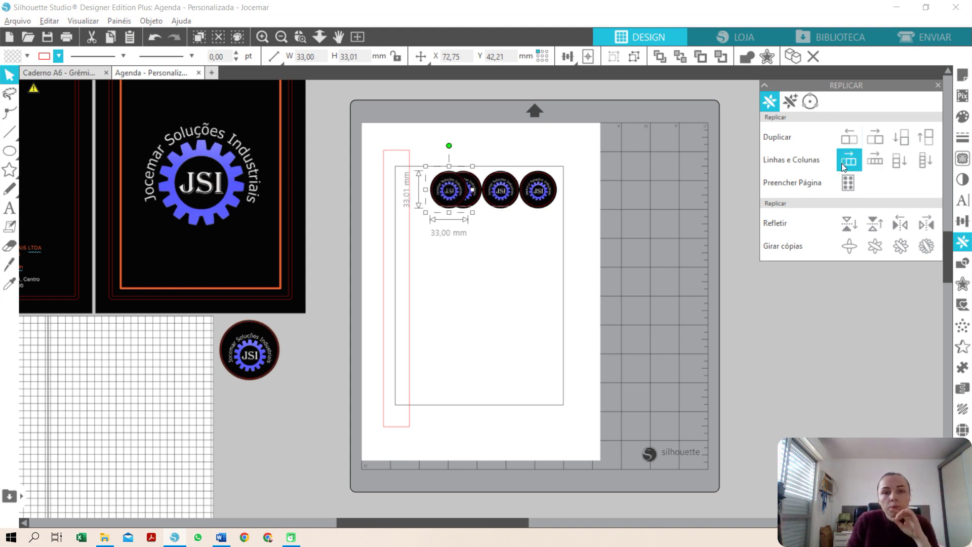
# - Duplicate the row of four badges downward five times to make a grid of six rows
pyautogui.moveTo(548, 242); pyautogui.dragTo(405, 173)
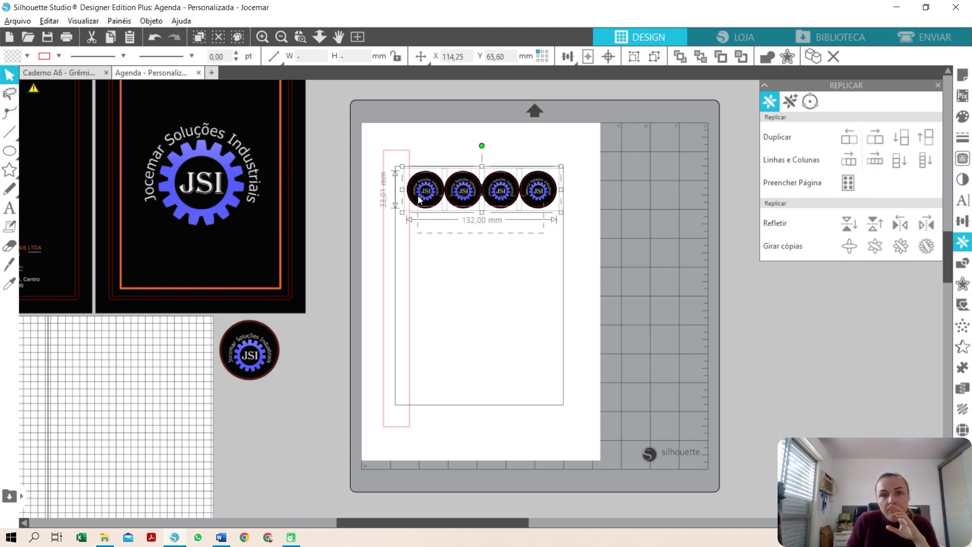
pyautogui.click(904, 142)
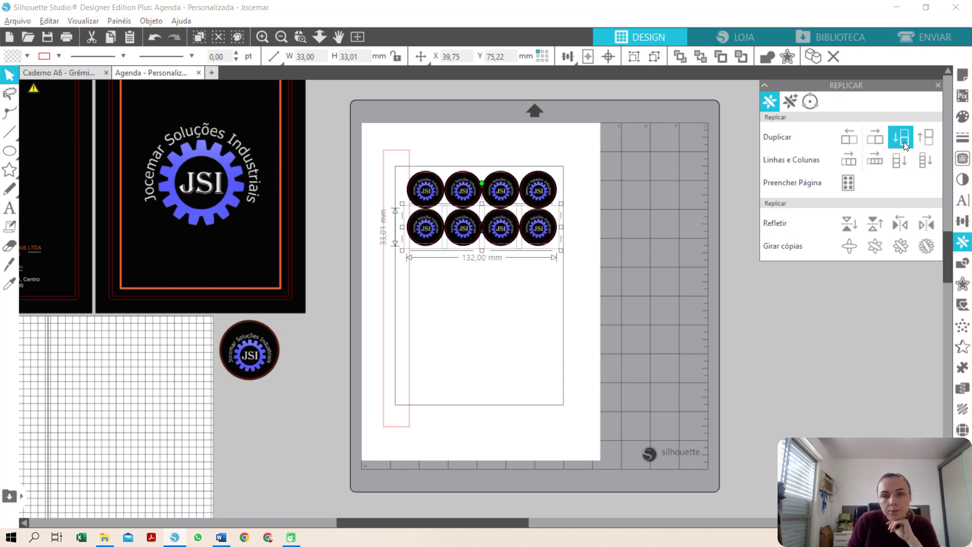
pyautogui.click(903, 142)
pyautogui.click(904, 141)
pyautogui.click(903, 141)
pyautogui.click(904, 141)
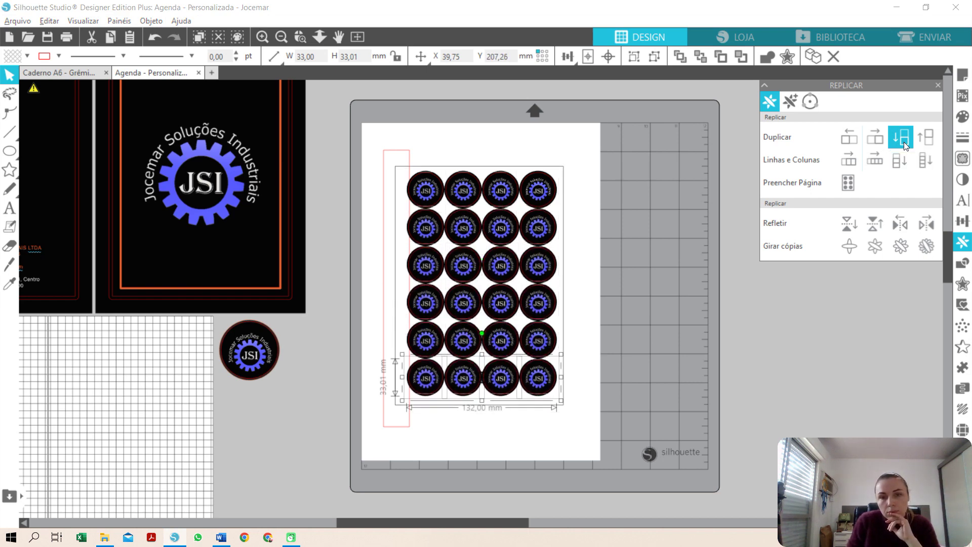
# - Scale the whole badge grid down proportionally to about 123 by 185 mm inside the frame
pyautogui.click(671, 252)
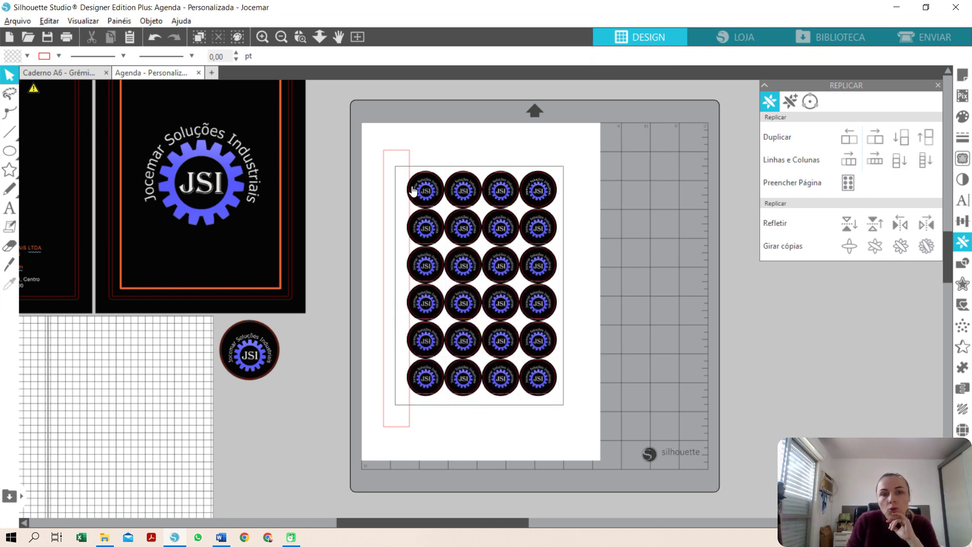
pyautogui.moveTo(604, 405); pyautogui.dragTo(432, 172)
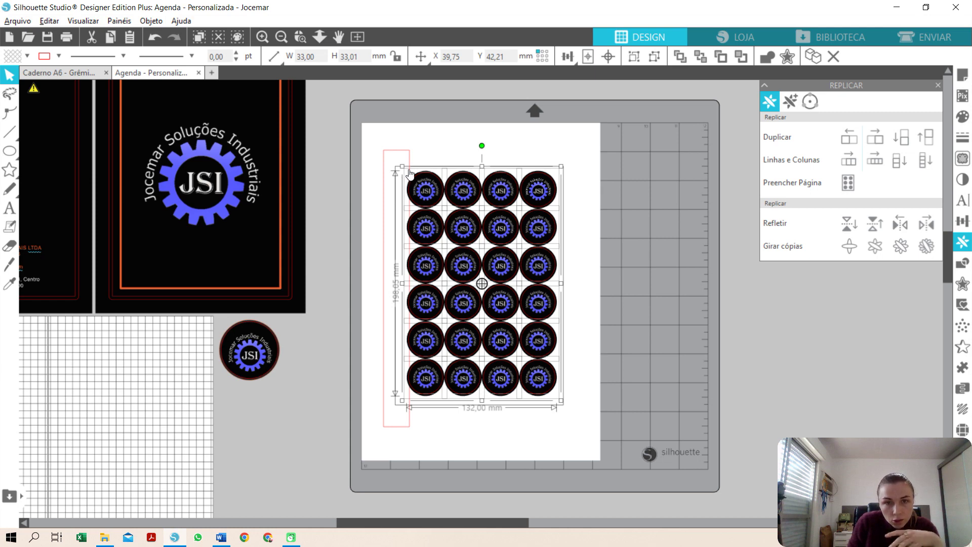
pyautogui.moveTo(406, 176)
pyautogui.mouseDown()
pyautogui.moveTo(416, 205)
pyautogui.moveTo(404, 190)
pyautogui.mouseUp()
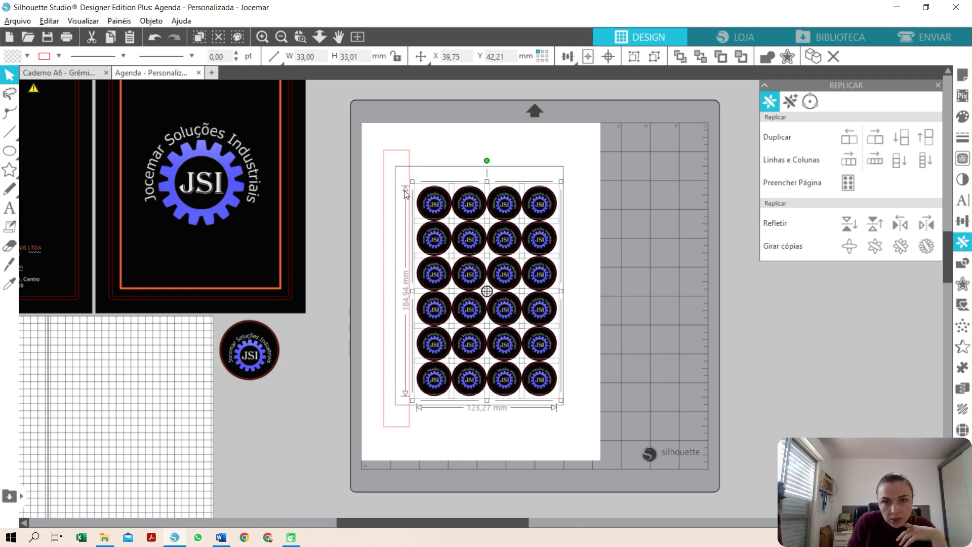
# - Group the badge grid and centre it vertically inside the 148 by 210 mm frame
pyautogui.press('i')
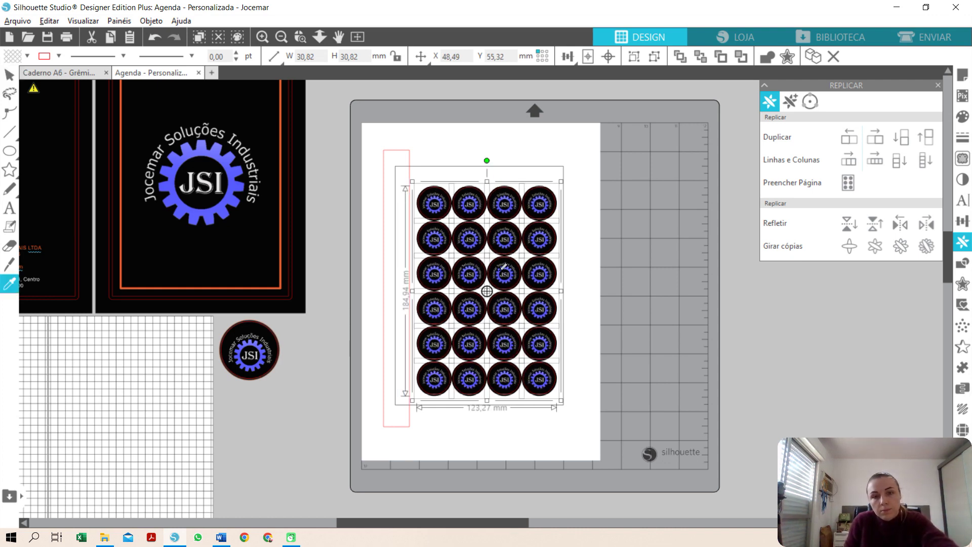
pyautogui.hotkey('ctrl', 'g')
pyautogui.moveTo(600, 261); pyautogui.dragTo(557, 258)
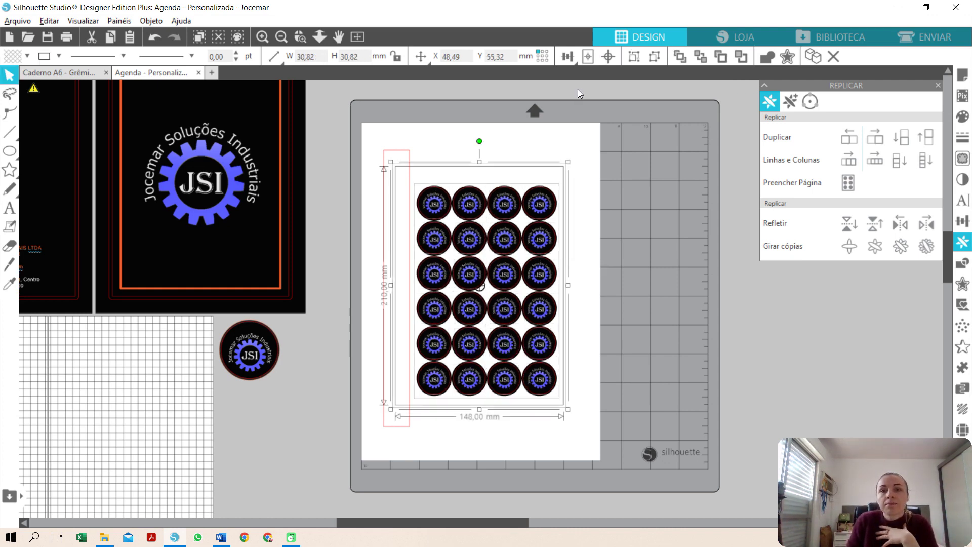
pyautogui.moveTo(568, 57)
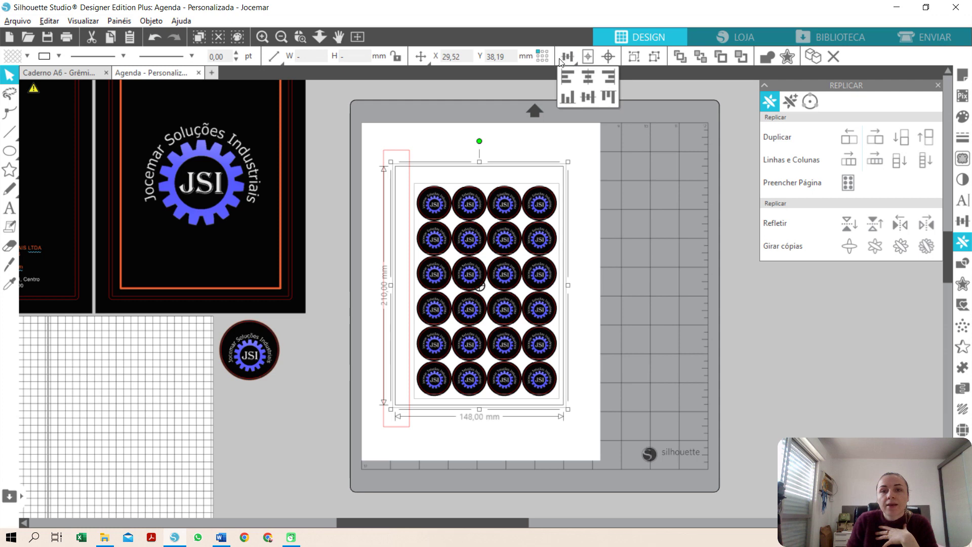
pyautogui.click(584, 101)
pyautogui.click(625, 243)
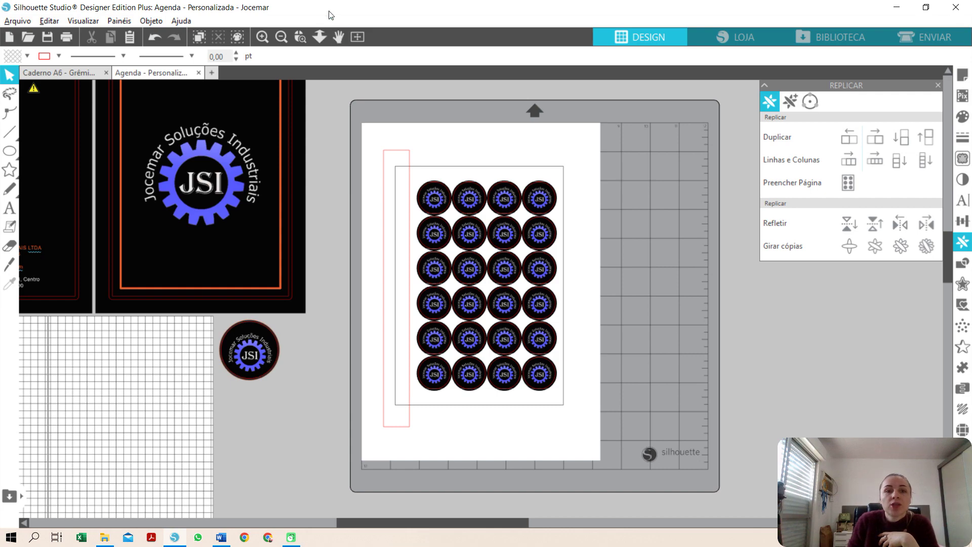
# - Delete the narrow red rectangle beside the badges and group the frame with the badge grid
pyautogui.click(300, 36)
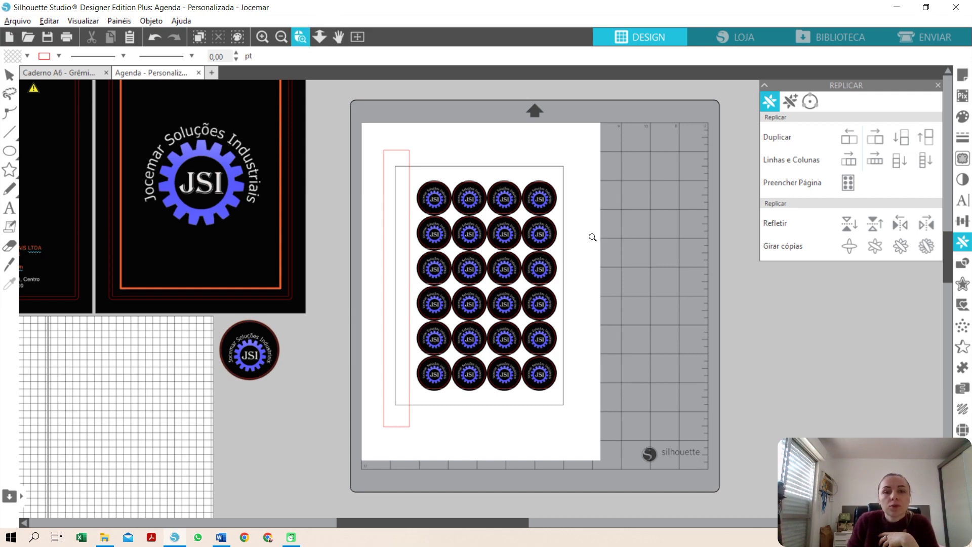
pyautogui.click(470, 213)
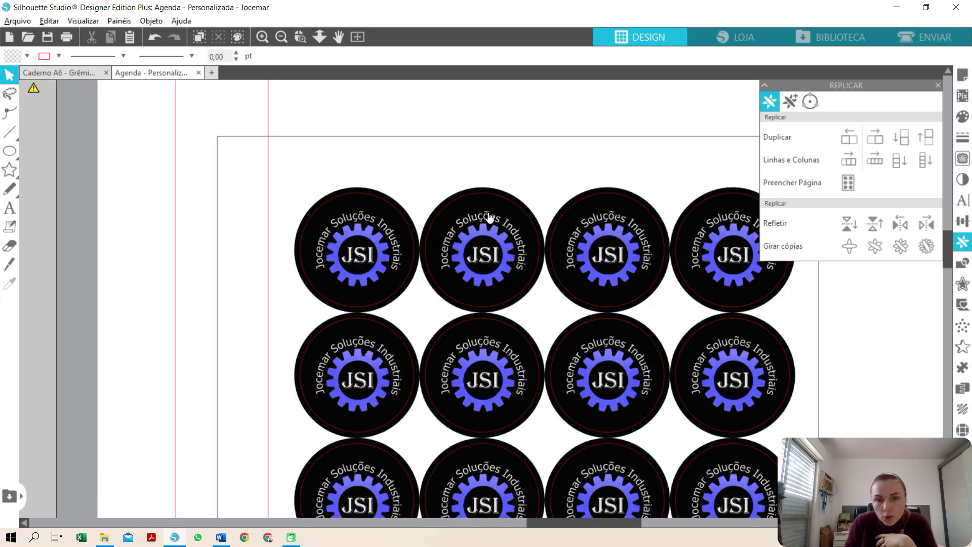
pyautogui.click(361, 38)
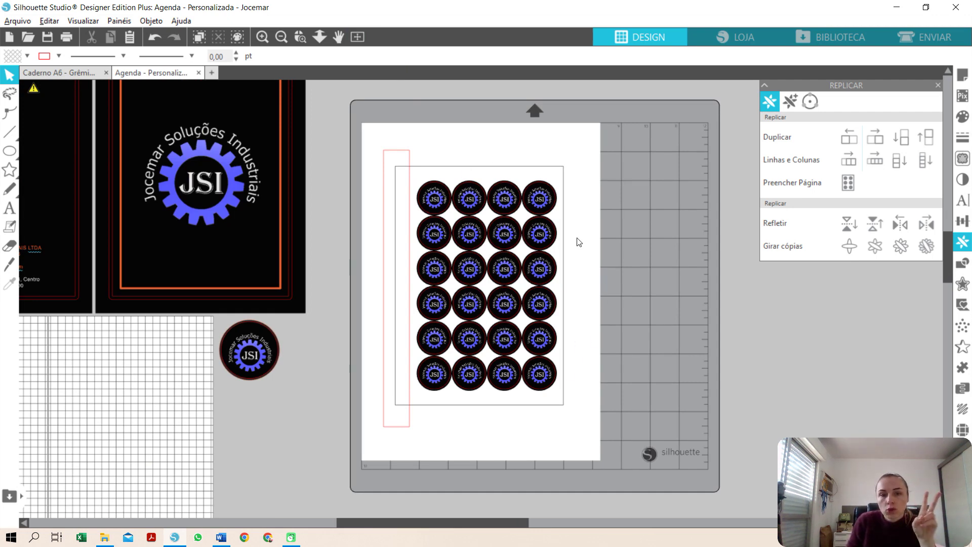
pyautogui.click(389, 157)
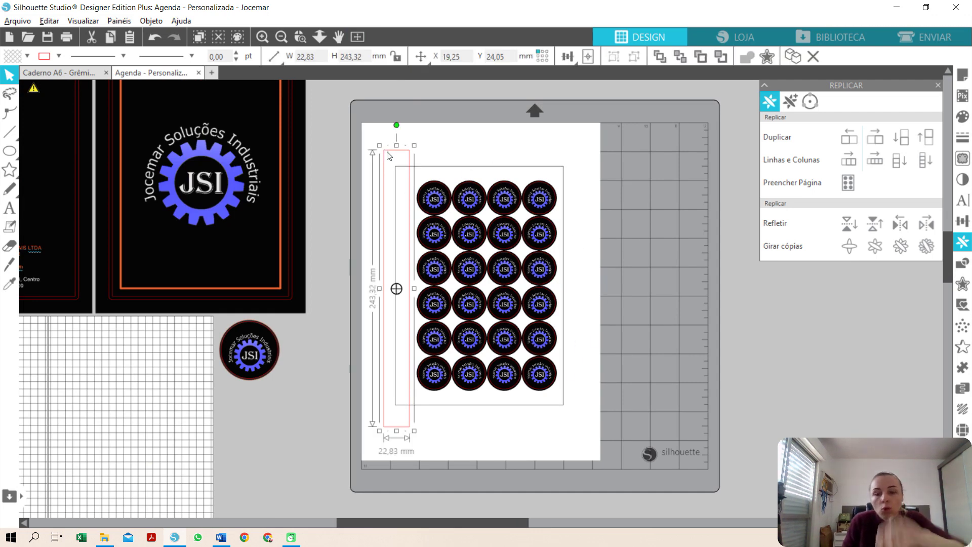
pyautogui.press('Delete')
pyautogui.click(500, 241)
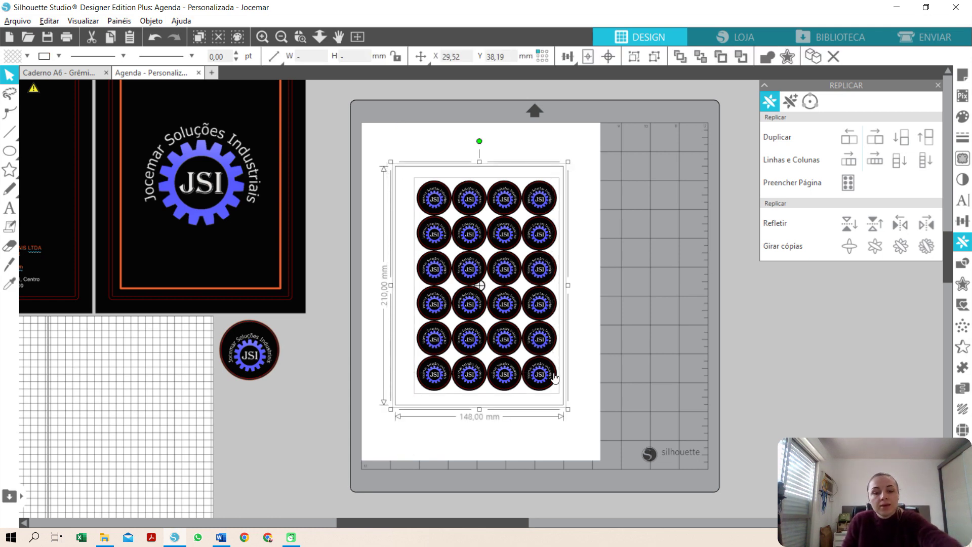
pyautogui.hotkey('ctrl', 'g')
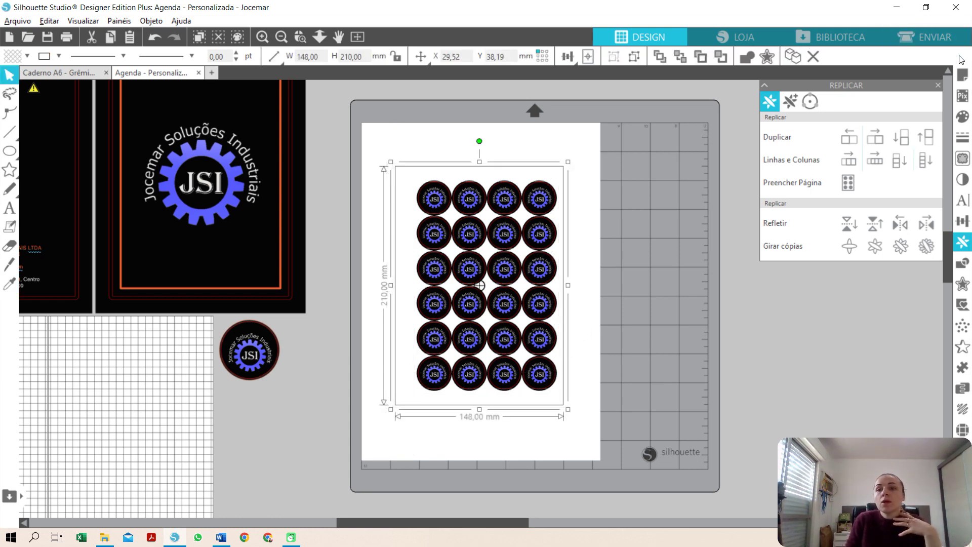
# - Set the A4 page to landscape and rotate the framed badge group 90 degrees clockwise
pyautogui.click(963, 75)
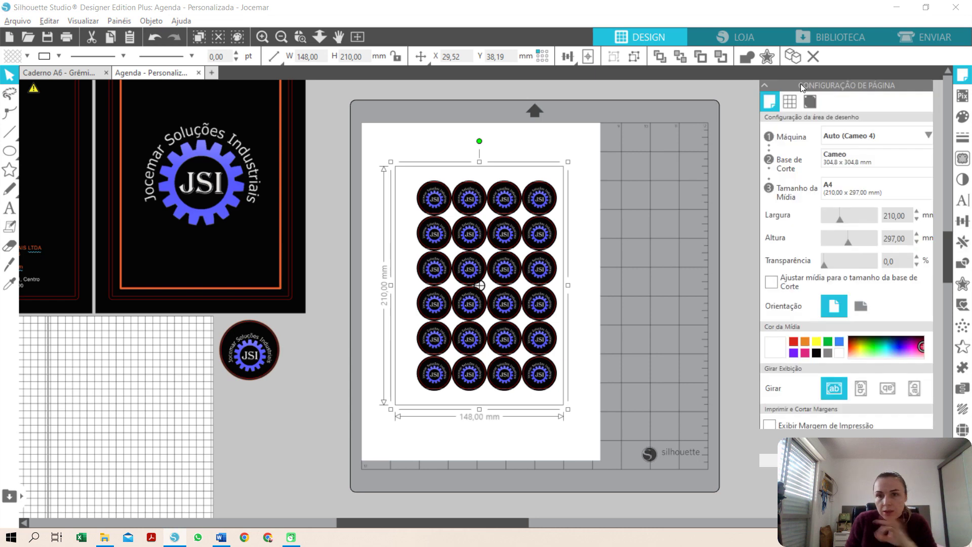
pyautogui.click(866, 312)
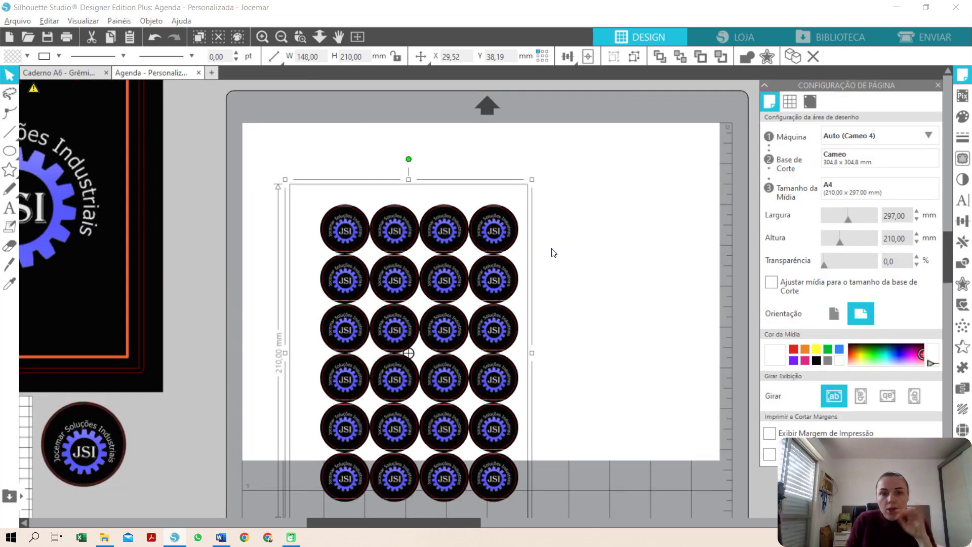
pyautogui.click(145, 22)
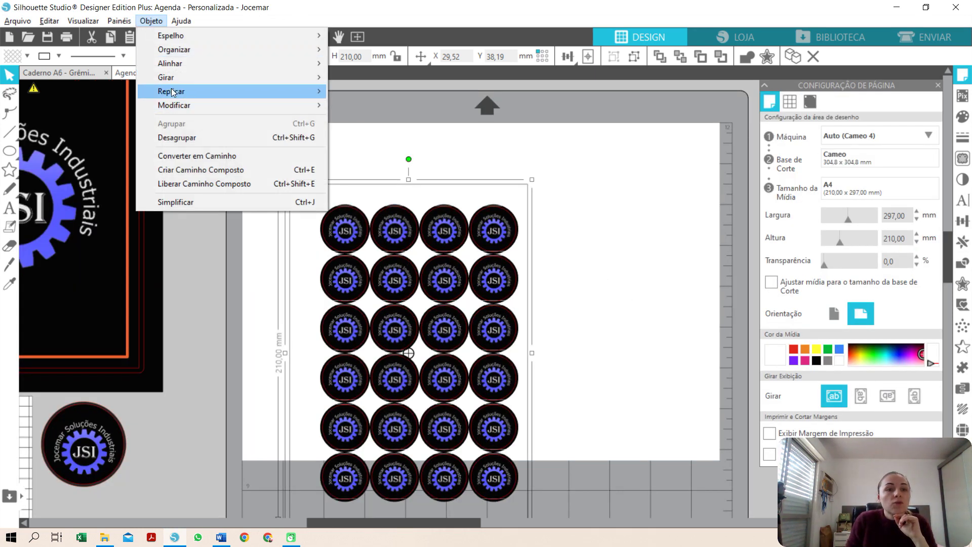
pyautogui.moveTo(172, 76)
pyautogui.click(466, 169)
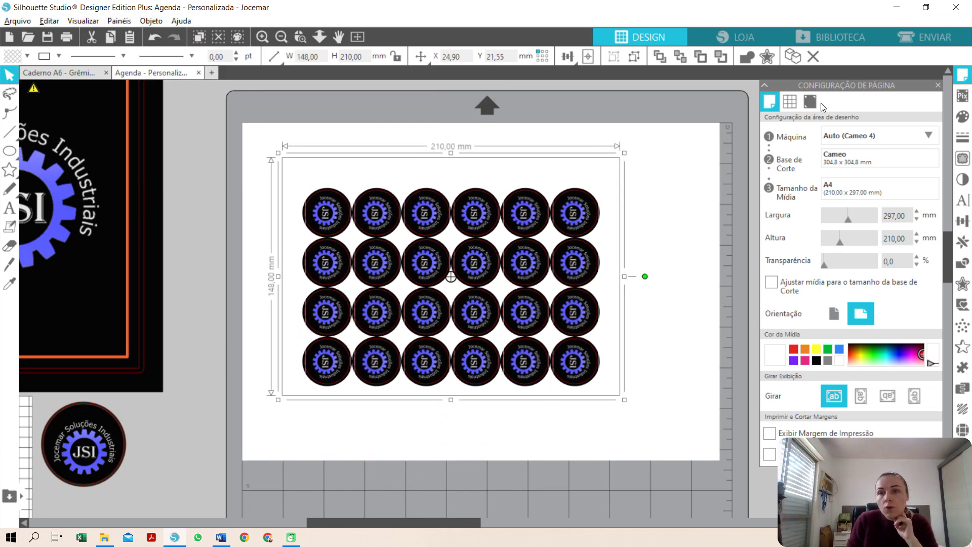
# - Turn on the page's registration marks and nudge the framed badge group slightly
pyautogui.click(810, 102)
pyautogui.click(788, 135)
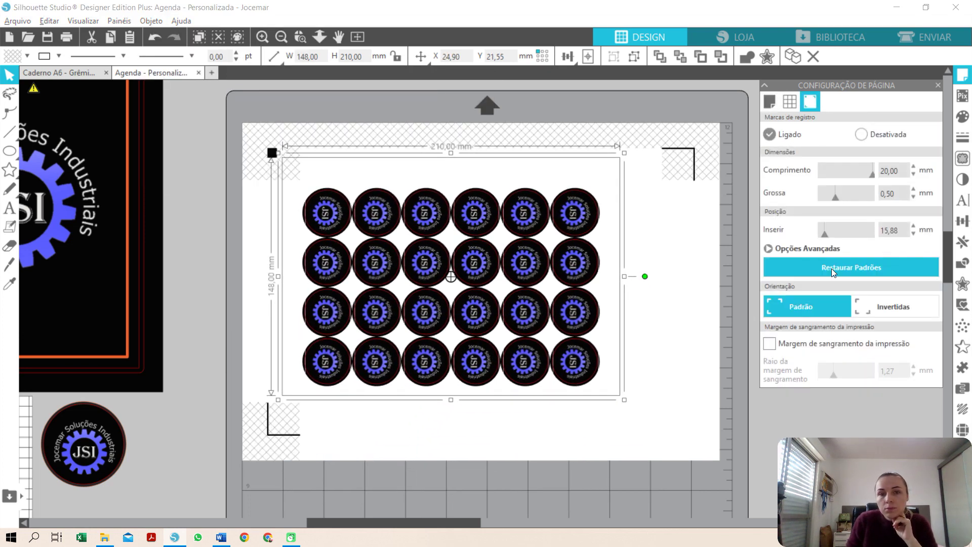
pyautogui.moveTo(371, 262)
pyautogui.mouseDown()
pyautogui.moveTo(360, 250)
pyautogui.moveTo(371, 263)
pyautogui.mouseUp()
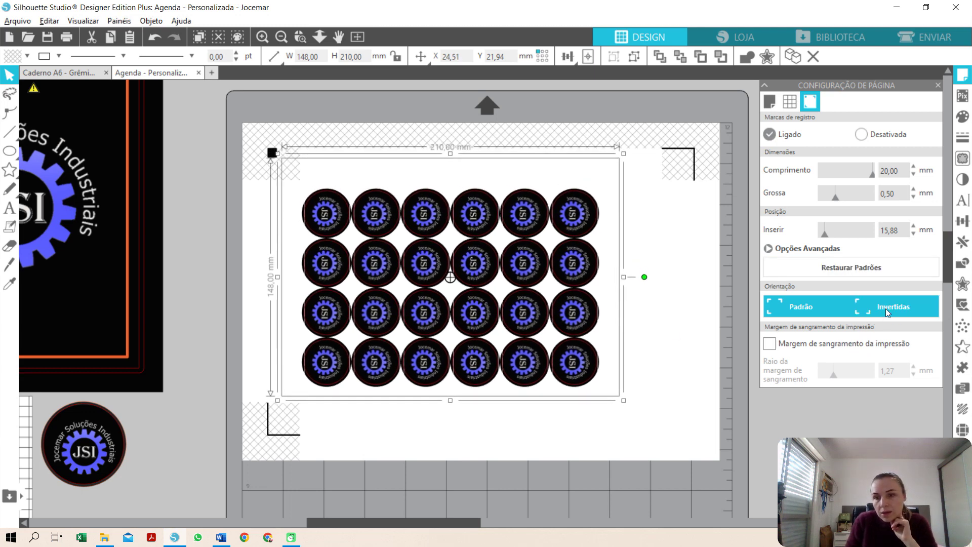
# - Show the cut border on the page and leave the print border hidden
pyautogui.click(766, 104)
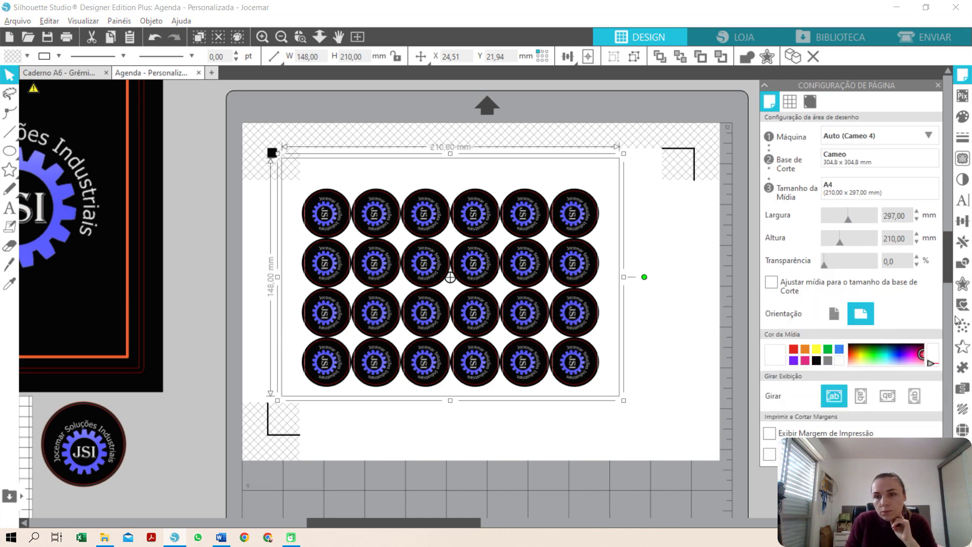
pyautogui.click(770, 434)
pyautogui.click(770, 455)
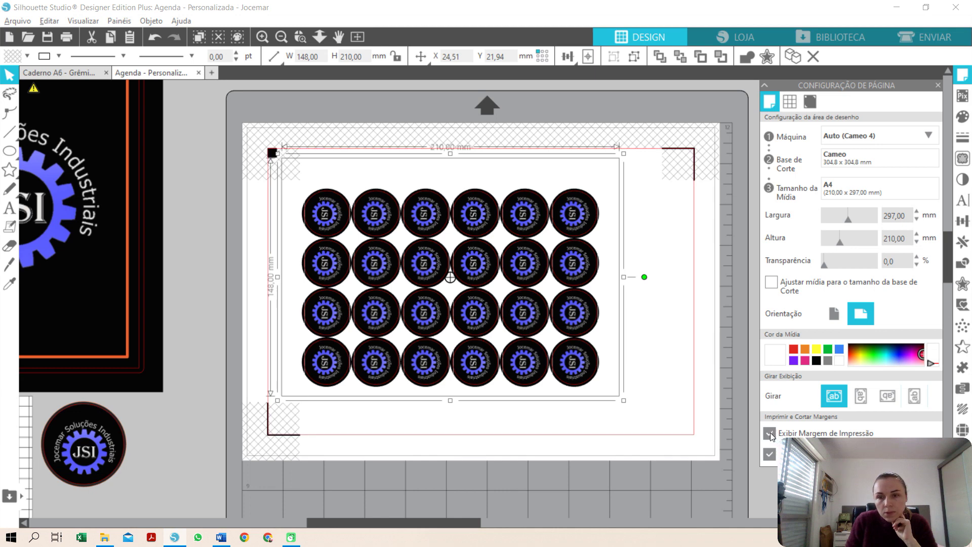
pyautogui.click(770, 434)
pyautogui.click(662, 398)
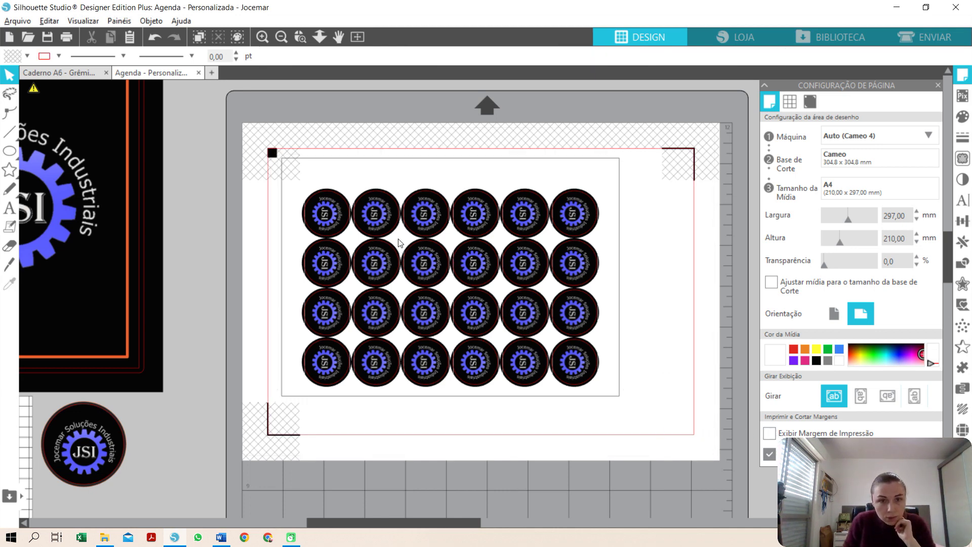
# - Fine-tune the framed badge group's position inside the upper-left corner of the cut border
pyautogui.moveTo(379, 222); pyautogui.dragTo(377, 221)
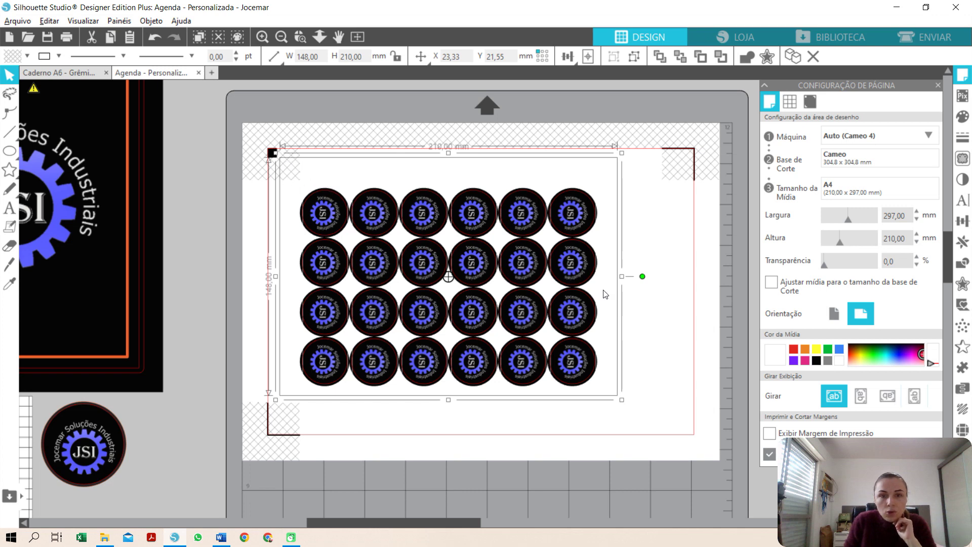
pyautogui.click(658, 299)
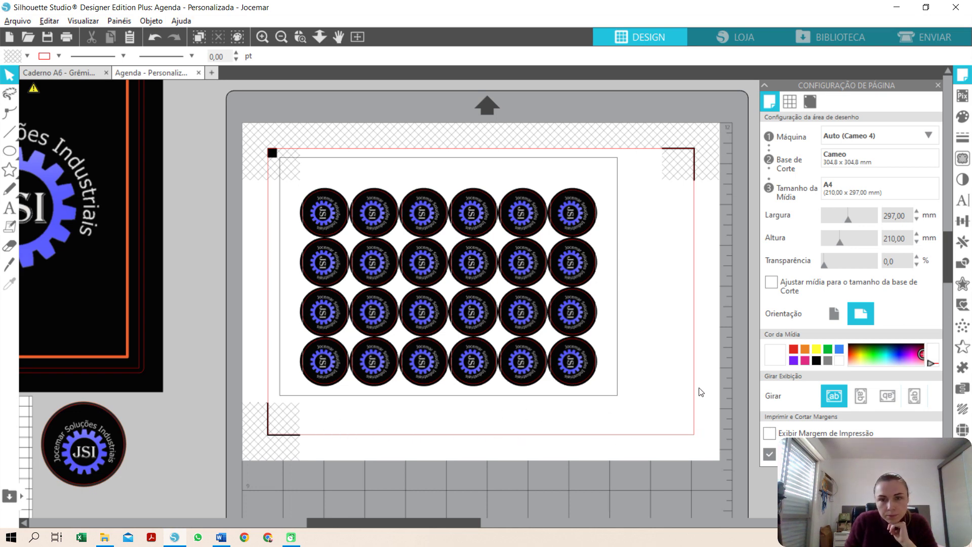
pyautogui.moveTo(423, 278); pyautogui.dragTo(425, 275)
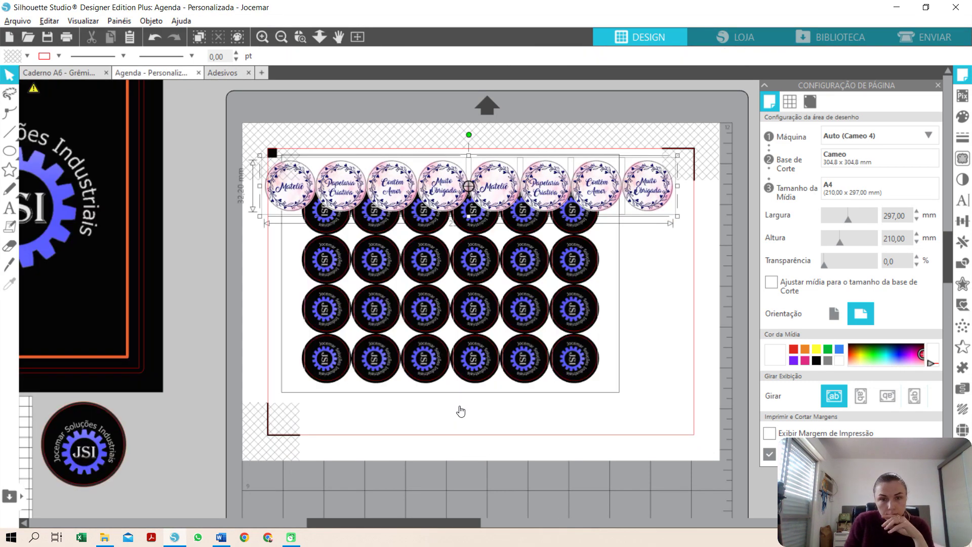
# - Fit a row of eight pink round stickers below the frame and set the registration marks to 15 mm length and 13 mm inset
pyautogui.moveTo(494, 188); pyautogui.dragTo(515, 409)
pyautogui.click(811, 101)
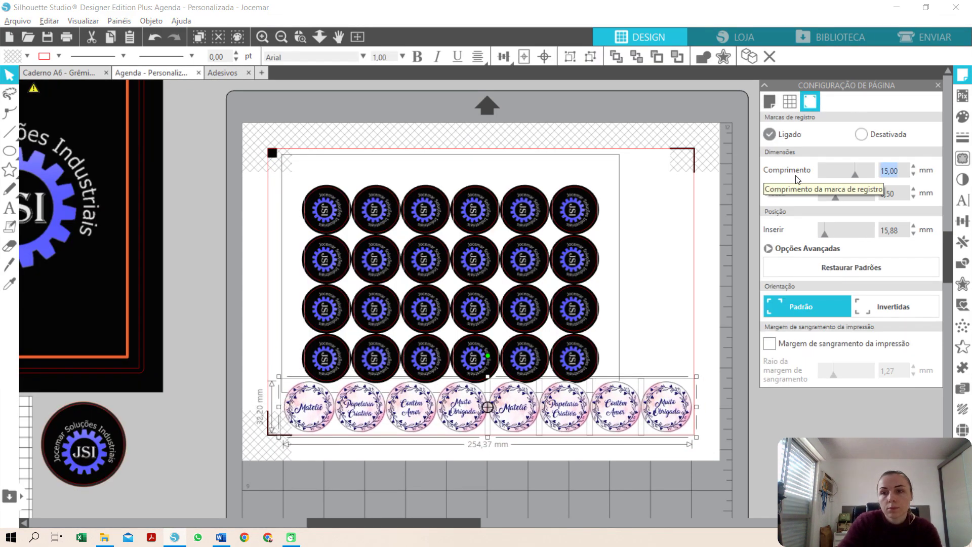
pyautogui.moveTo(280, 381); pyautogui.dragTo(301, 384)
pyautogui.moveTo(532, 413); pyautogui.dragTo(526, 413)
pyautogui.moveTo(374, 524); pyautogui.dragTo(397, 524)
pyautogui.click(608, 201)
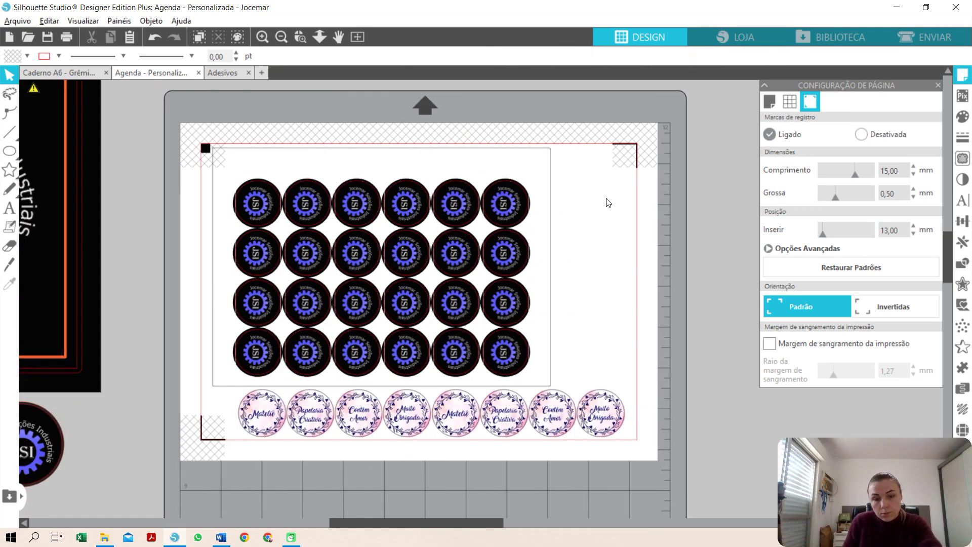
# - Paste "Contém Amor" and "Muito Obrigada" stickers beside the frame as a staggered pair, duplicate them downward twice and delete the surplus lowest sticker
pyautogui.hotkey('ctrl', 'v')
pyautogui.click(666, 221)
pyautogui.moveTo(631, 192); pyautogui.dragTo(610, 238)
pyautogui.keyDown('shift'); pyautogui.click(581, 192); pyautogui.keyUp('shift')
pyautogui.click(963, 242)
pyautogui.click(901, 138)
pyautogui.click(901, 138)
pyautogui.click(611, 428)
pyautogui.press('Delete')
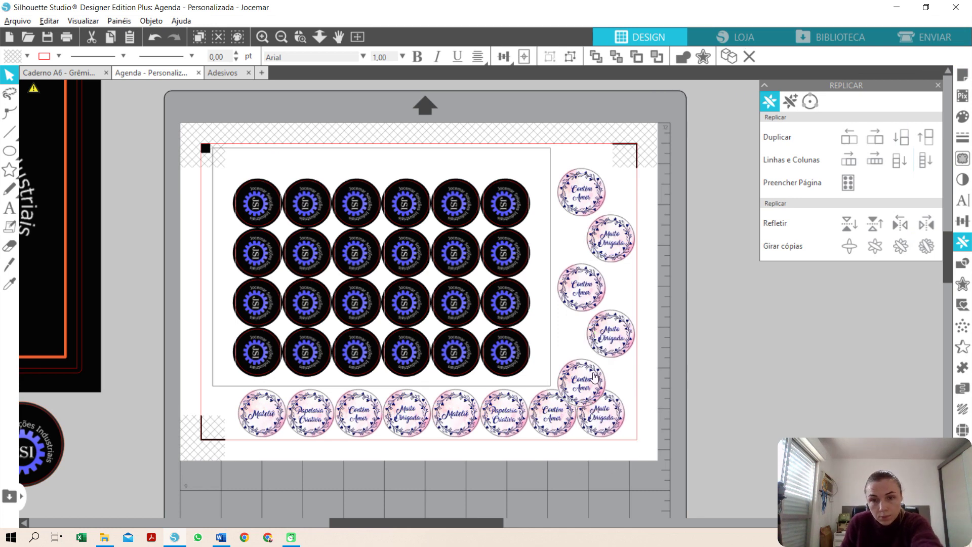
# - Tighten the staggered column of five pink stickers upward so it clears the bottom row
pyautogui.moveTo(611, 334); pyautogui.dragTo(611, 325)
pyautogui.moveTo(581, 382); pyautogui.dragTo(580, 366)
pyautogui.moveTo(581, 287); pyautogui.dragTo(581, 279)
pyautogui.moveTo(610, 238); pyautogui.dragTo(610, 237)
pyautogui.click(670, 281)
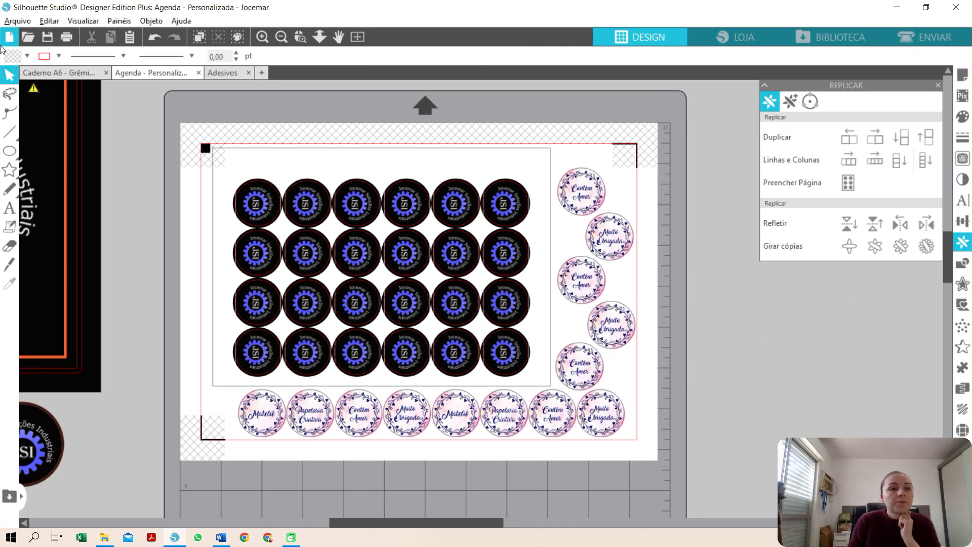
# - Print the current page on the EPSON L805 Series printer with the quality set to Alto
pyautogui.click(18, 20)
pyautogui.click(44, 222)
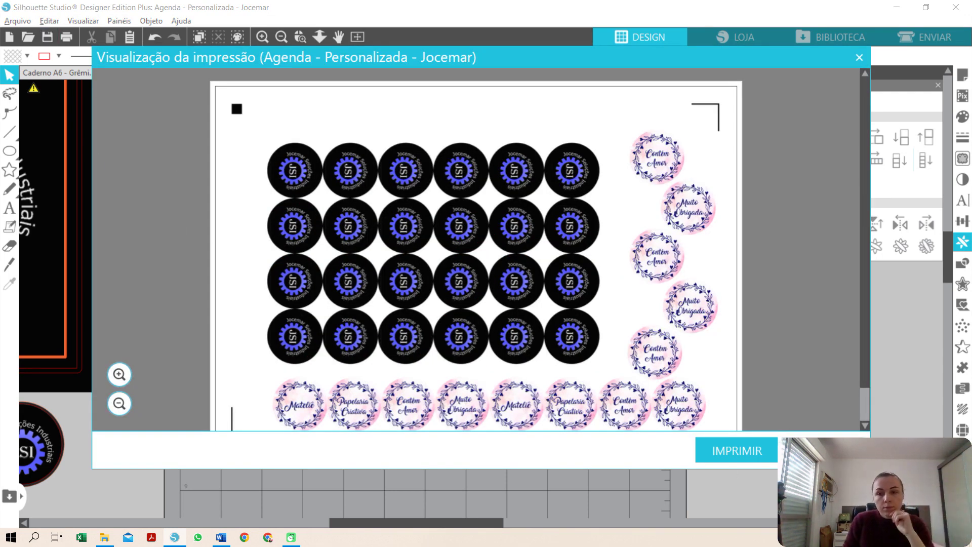
pyautogui.click(732, 454)
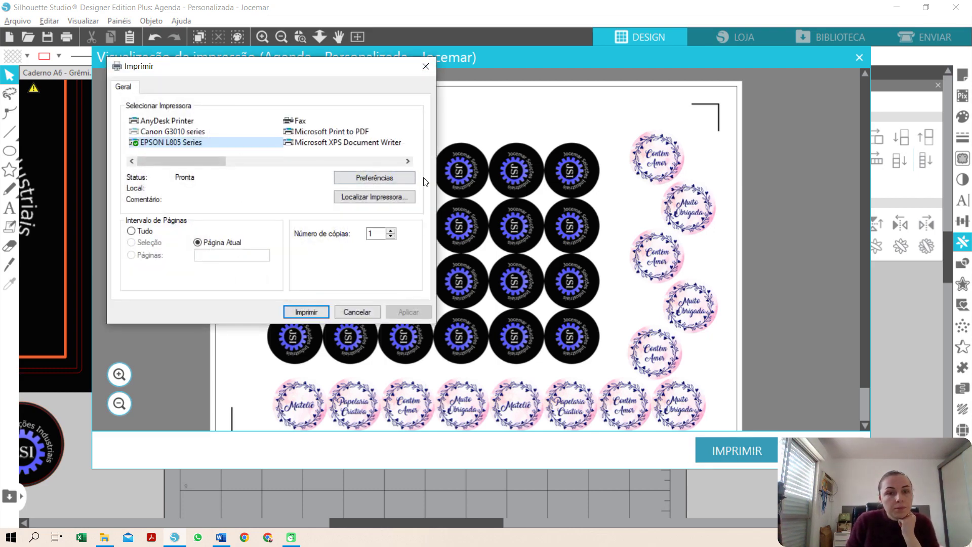
pyautogui.click(397, 179)
pyautogui.click(417, 240)
pyautogui.click(408, 261)
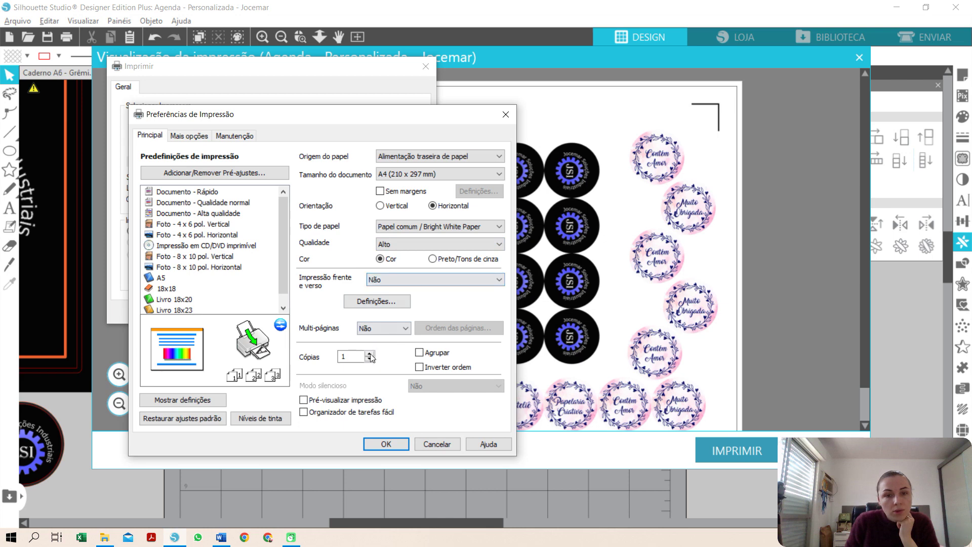
pyautogui.click(379, 446)
pyautogui.click(306, 311)
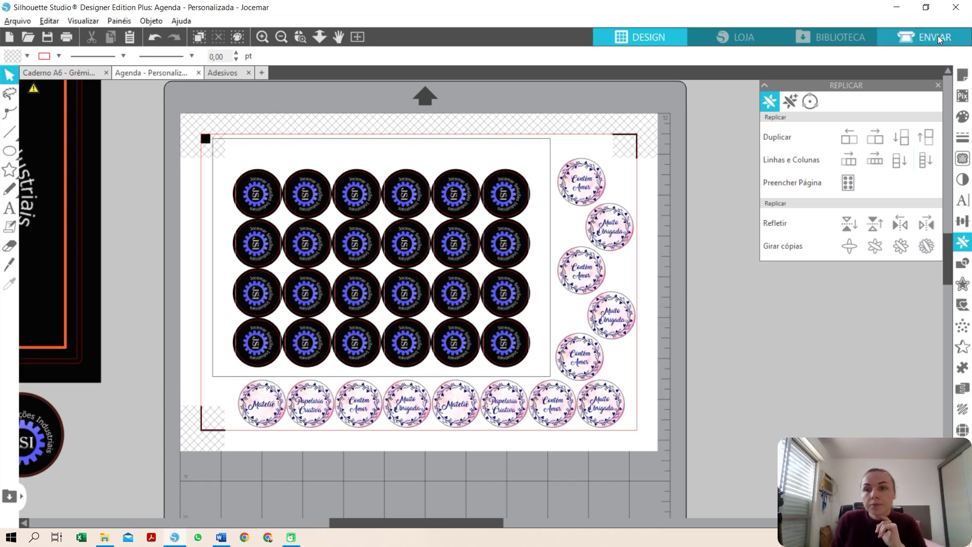
# - Prepare the job for cutting by line colour and disable the grey and both orange lines
pyautogui.click(938, 35)
pyautogui.click(648, 37)
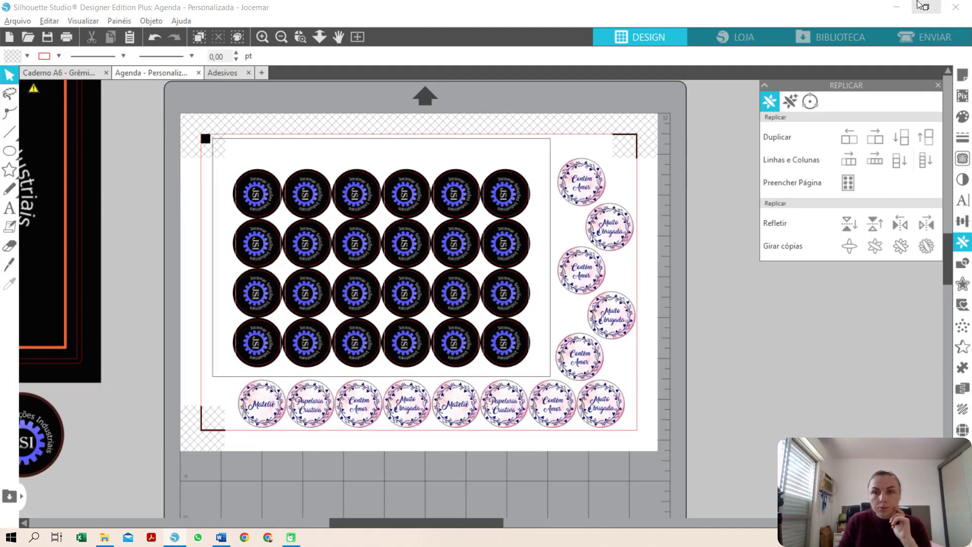
pyautogui.click(937, 36)
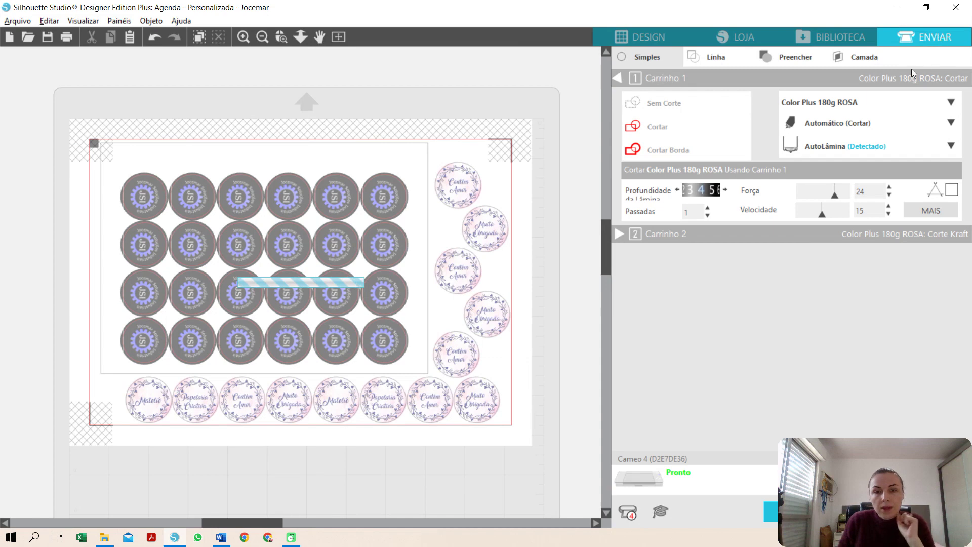
pyautogui.click(713, 58)
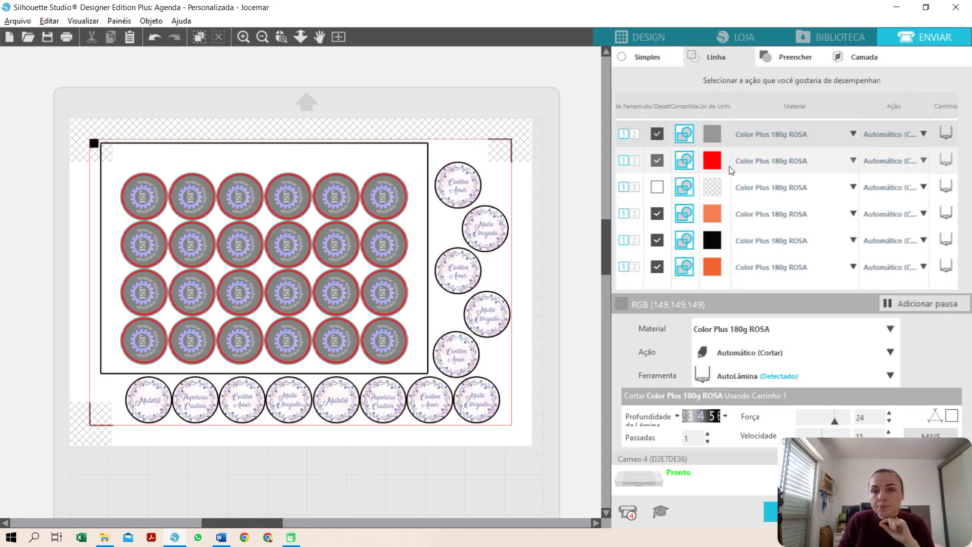
pyautogui.click(653, 135)
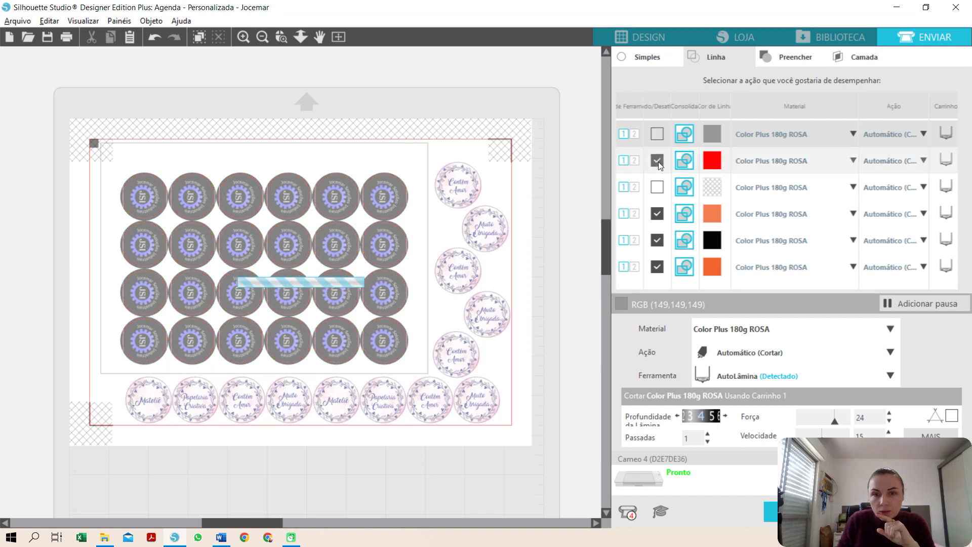
pyautogui.click(658, 213)
pyautogui.click(656, 267)
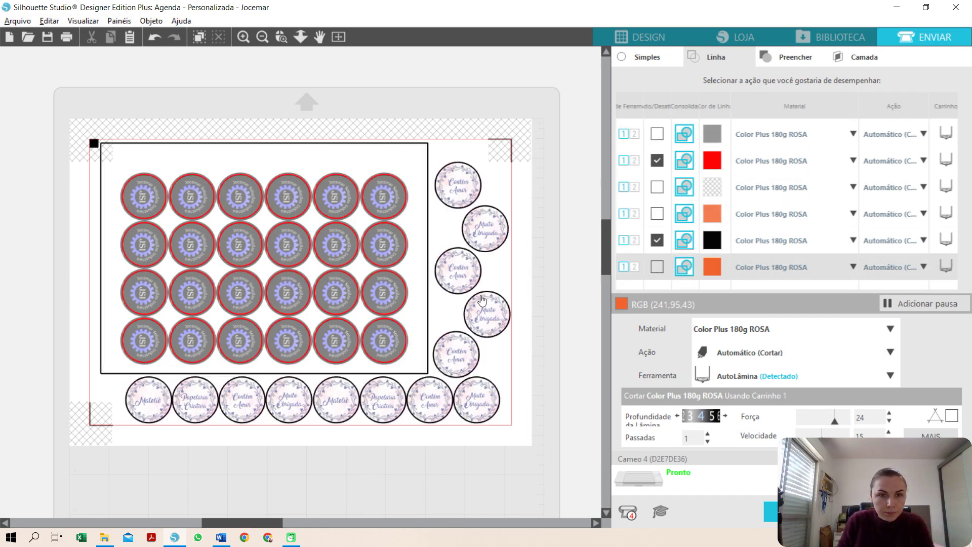
# - Set the cutting material of the black and red lines to Fotografico adesivo 115g
pyautogui.click(854, 240)
pyautogui.moveTo(872, 262); pyautogui.dragTo(873, 378)
pyautogui.click(805, 288)
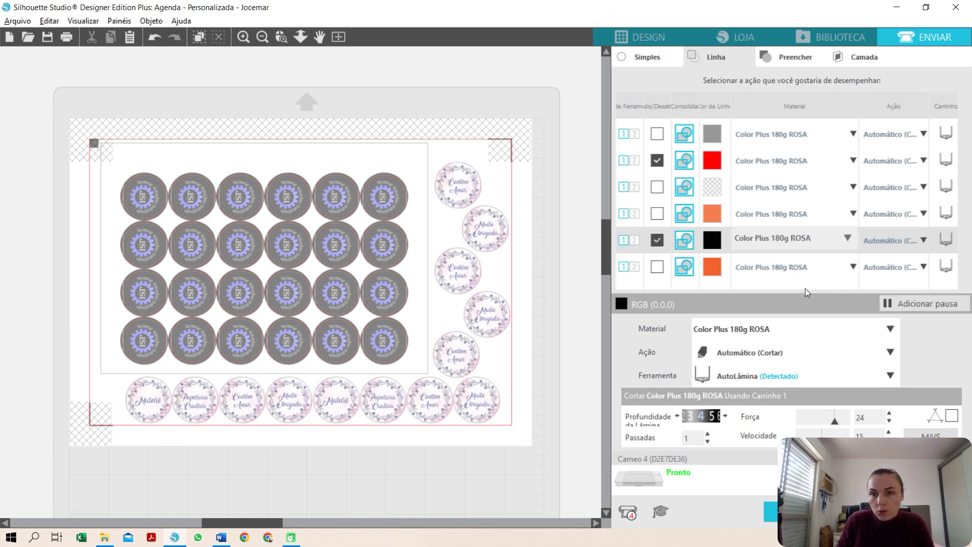
pyautogui.click(852, 160)
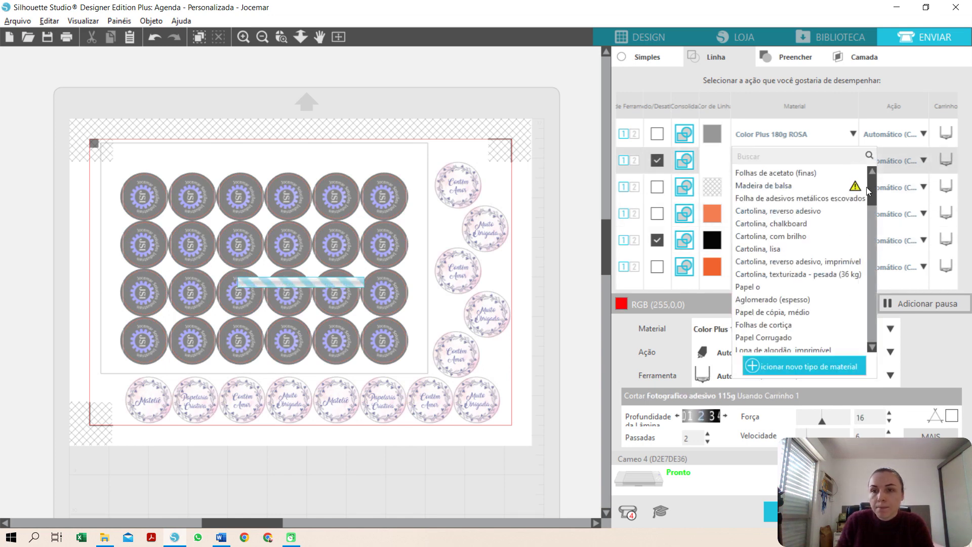
pyautogui.moveTo(871, 268); pyautogui.dragTo(872, 354)
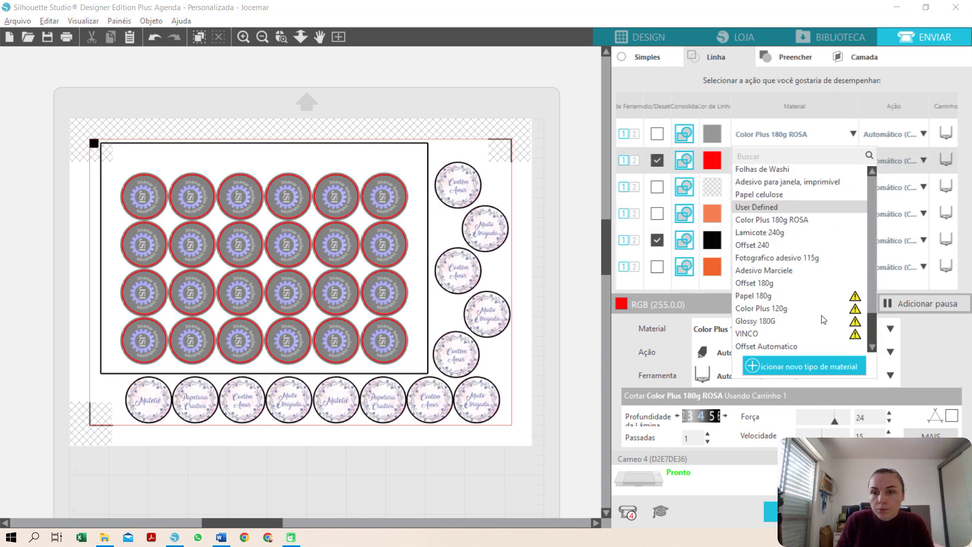
pyautogui.click(807, 259)
# - Assign the Lâmina Manual, 1 mm tool to the red and black cut lines
pyautogui.click(944, 160)
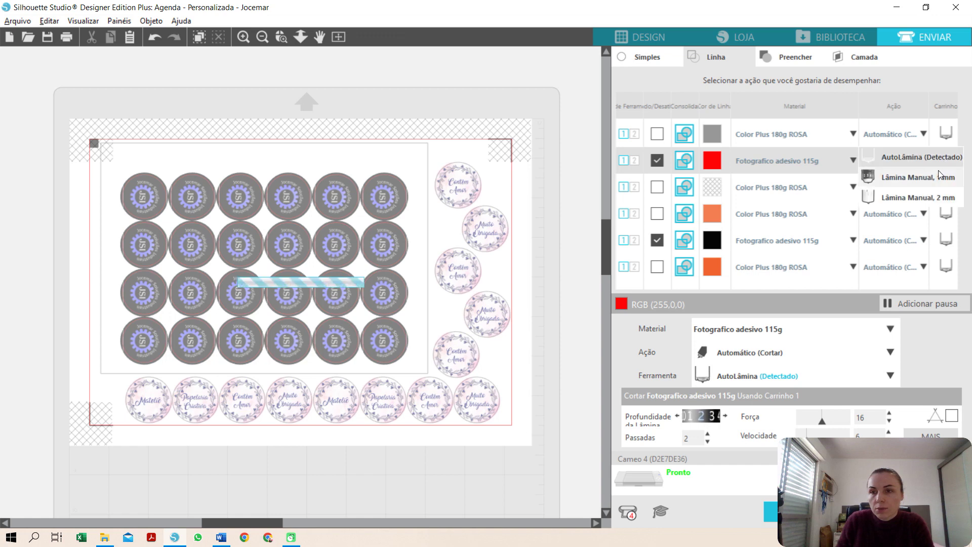
pyautogui.click(937, 189)
pyautogui.click(946, 240)
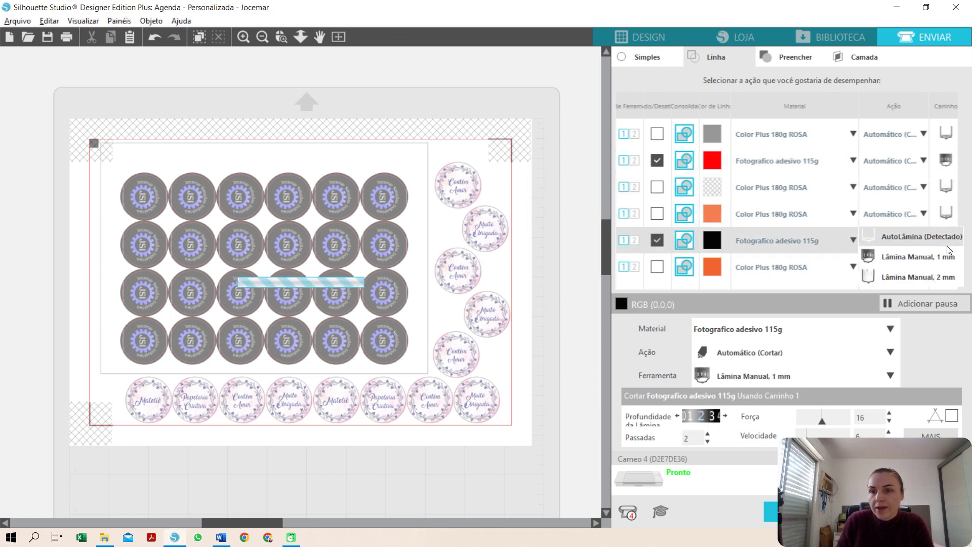
pyautogui.click(934, 259)
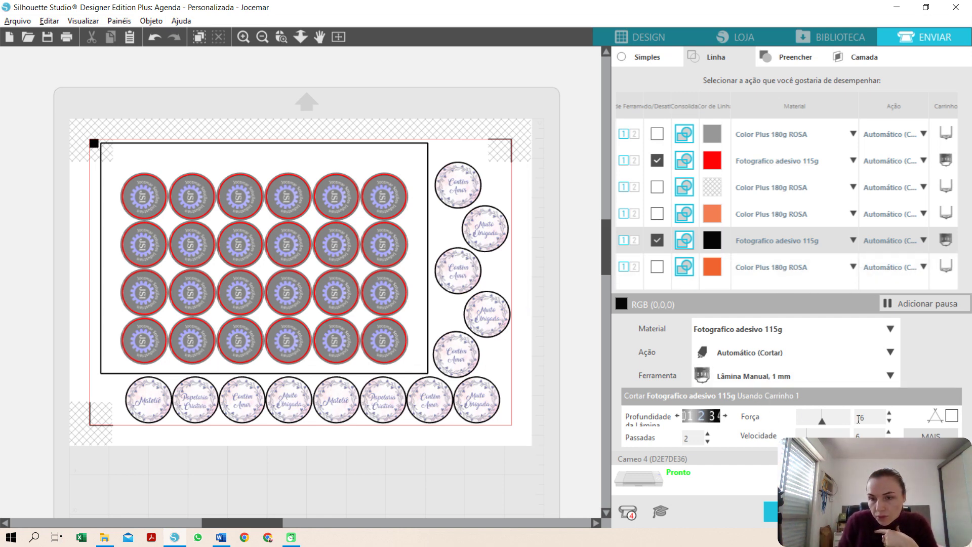
# - Raise the cutting force to 18 for both the black and the red lines
pyautogui.click(889, 413)
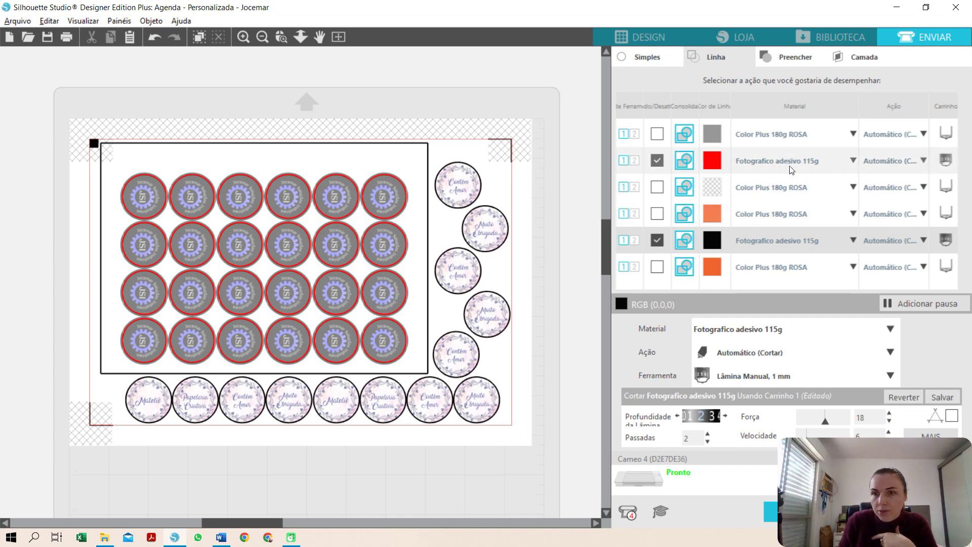
pyautogui.click(723, 163)
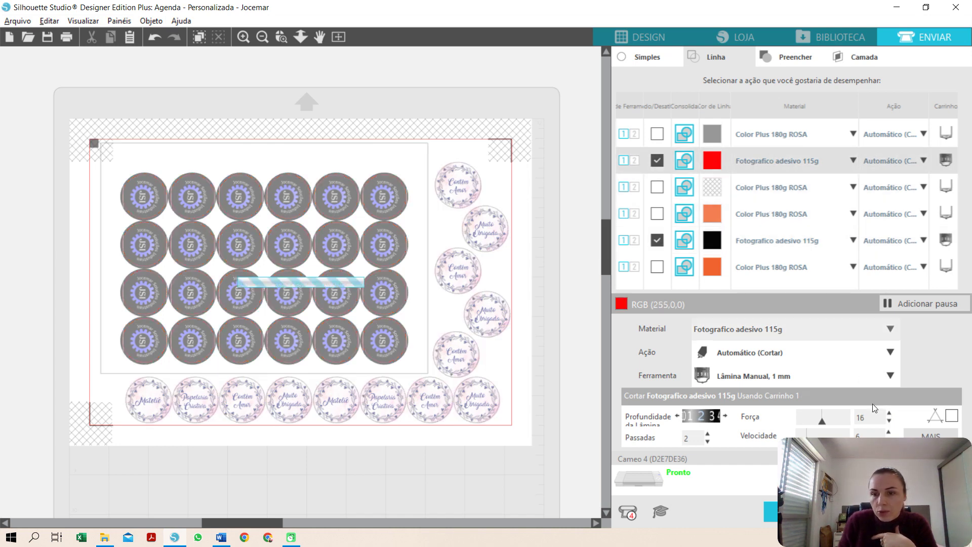
pyautogui.click(889, 414)
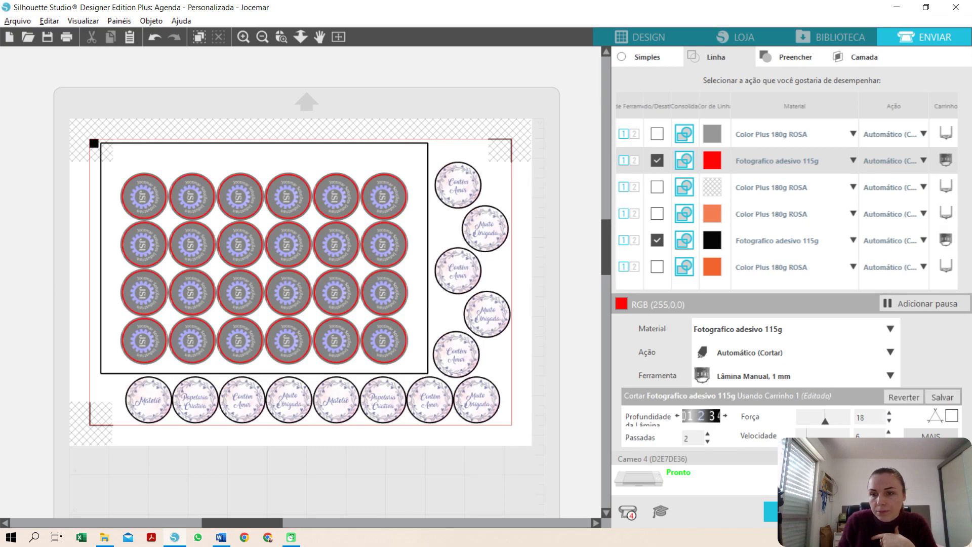